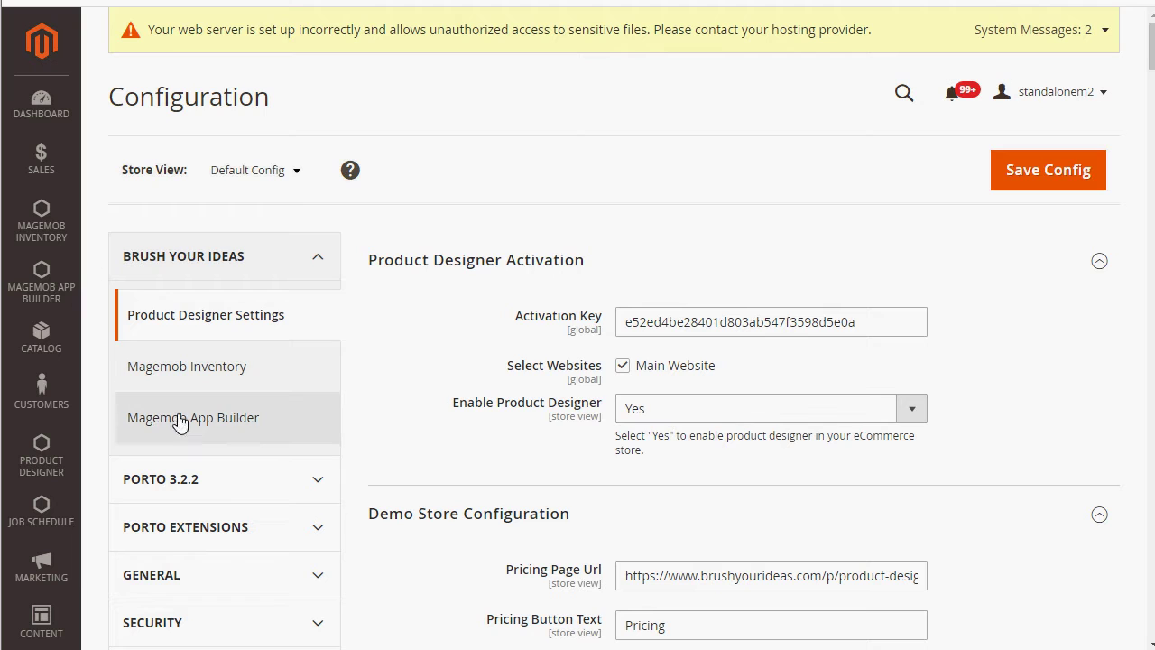
Open the Magemob App Builder settings and expand the activation section to review the Activation Key and Select Websites fields.
{"action": "left_click", "coordinate": [195, 418]}
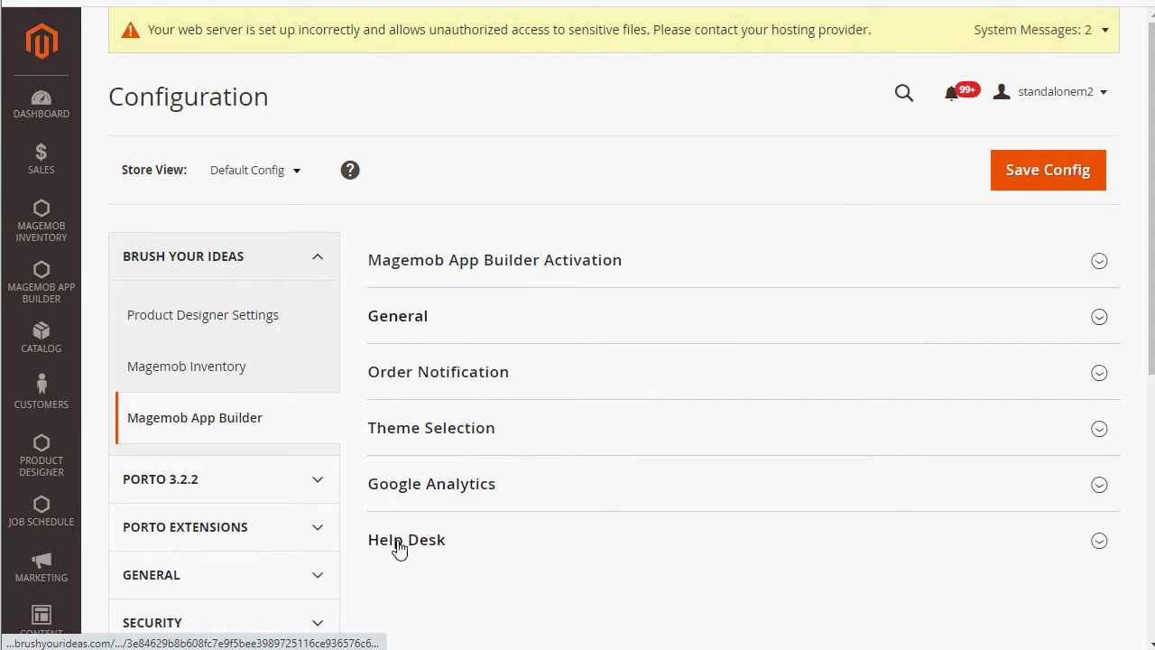
{"action": "left_click", "coordinate": [536, 266]}
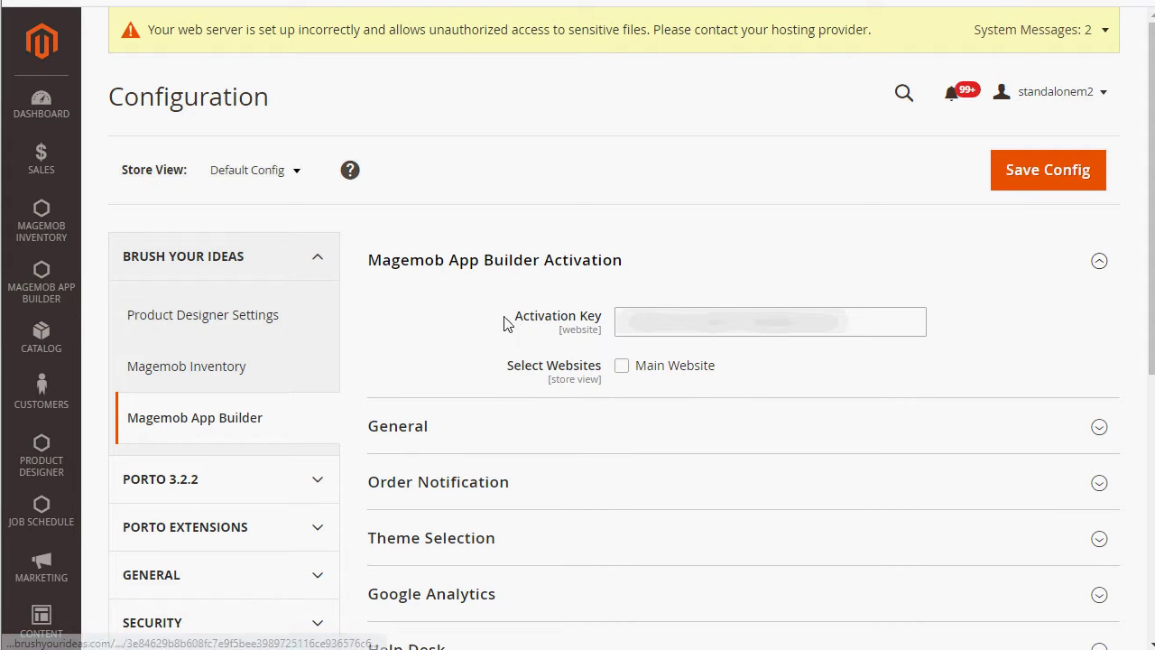
{"action": "left_click_drag", "start_coordinate": [518, 323], "coordinate": [605, 323]}
{"action": "left_click_drag", "start_coordinate": [507, 370], "coordinate": [605, 372]}
Expand the General section and review the Enabled and Search With Barcode options.
{"action": "left_click", "coordinate": [518, 433]}
{"action": "scroll", "coordinate": [536, 397], "scroll_direction": "down", "scroll_amount": 2}
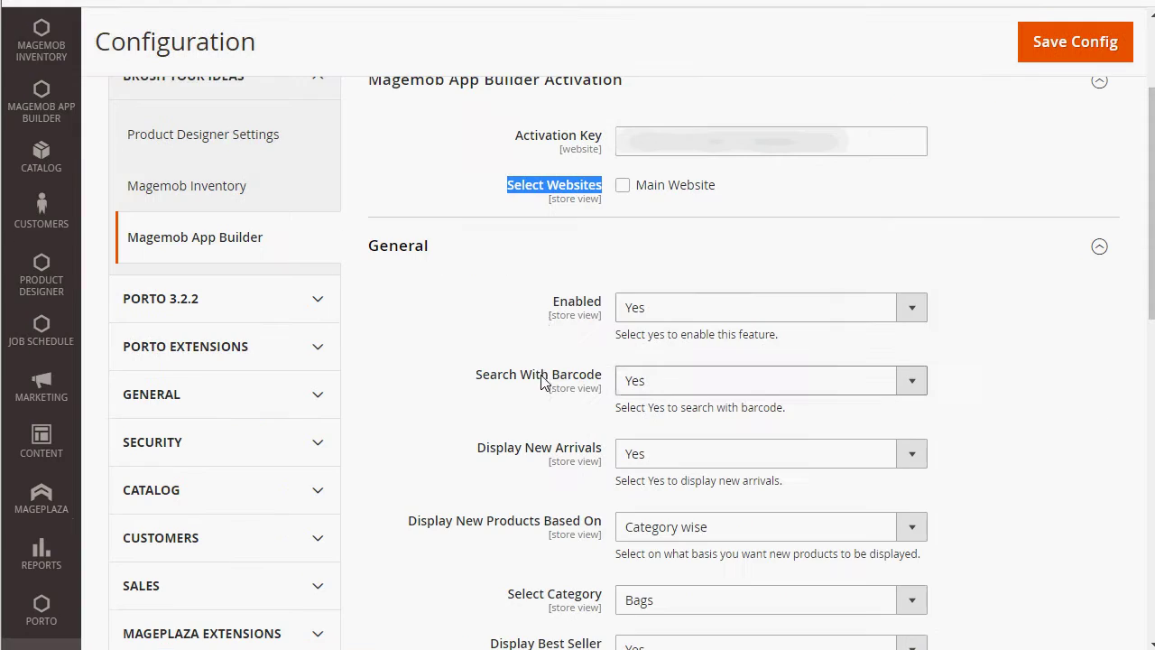
{"action": "left_click_drag", "start_coordinate": [550, 303], "coordinate": [603, 309]}
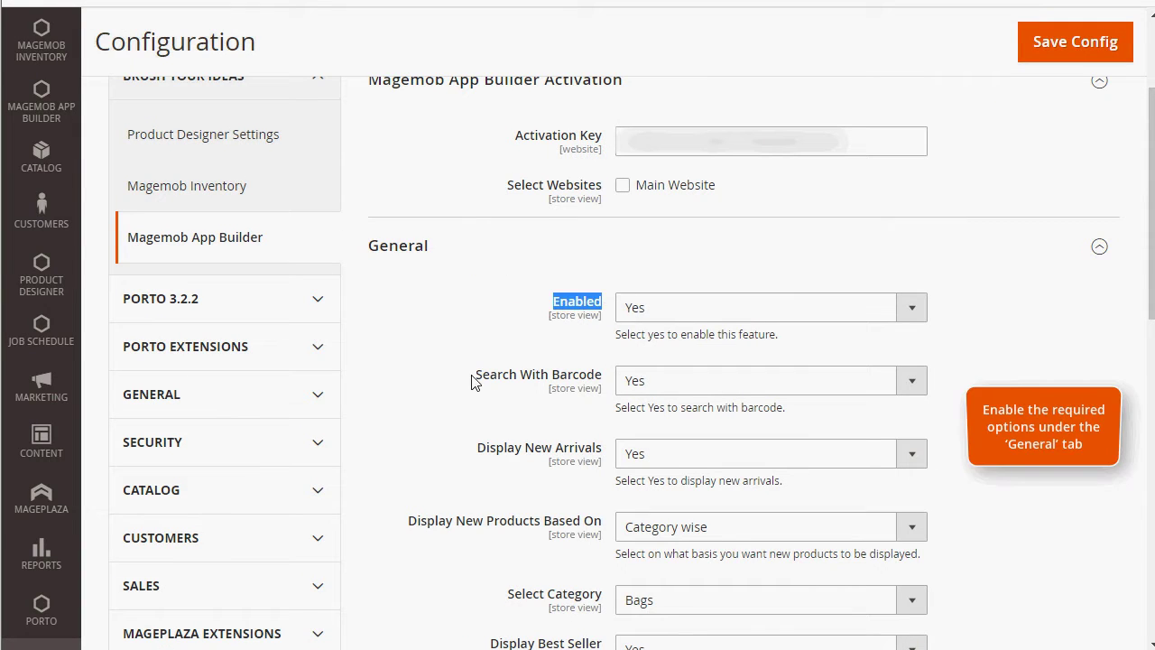
{"action": "left_click_drag", "start_coordinate": [475, 375], "coordinate": [583, 392]}
{"action": "left_click", "coordinate": [584, 390]}
{"action": "triple_click", "coordinate": [603, 386]}
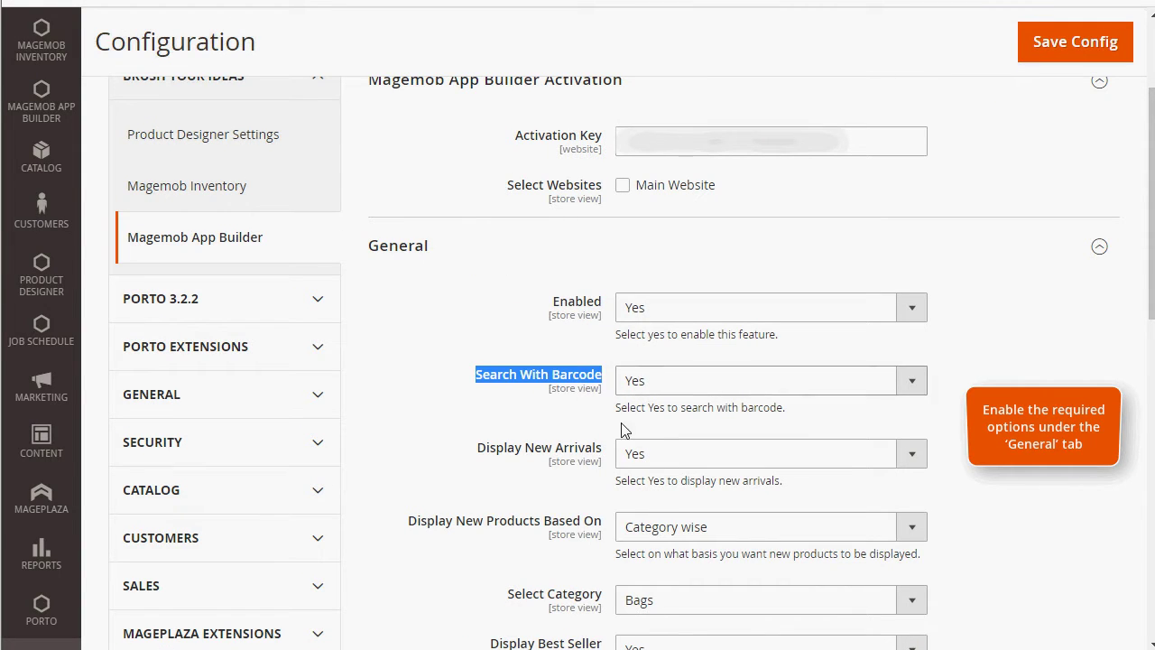
Set Display New Arrivals to Yes and Display New Products Based On to Category wise.
{"action": "left_click", "coordinate": [636, 454]}
{"action": "left_click", "coordinate": [636, 479]}
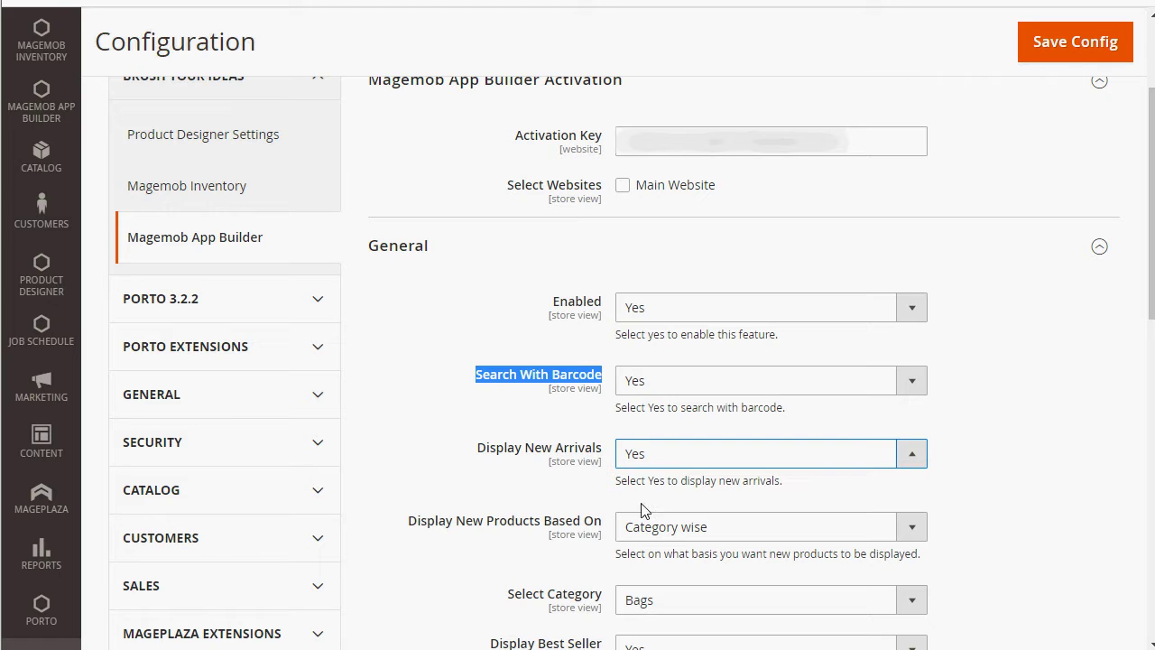
{"action": "left_click", "coordinate": [647, 528]}
{"action": "left_click", "coordinate": [643, 569]}
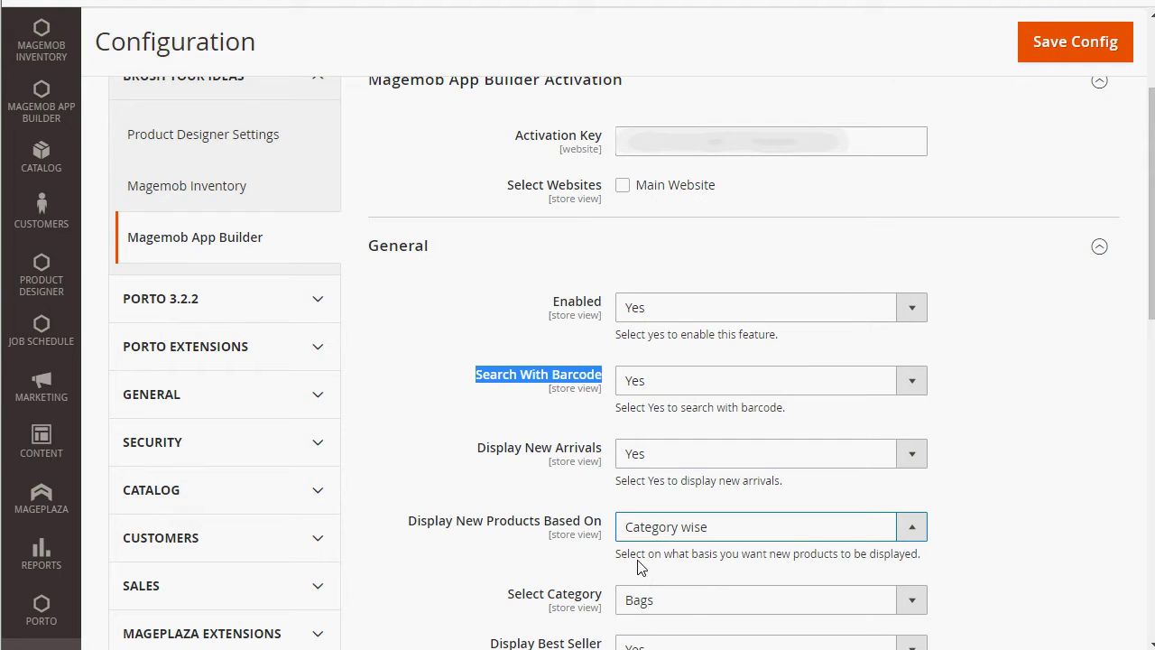
Choose Bags as the category for new products and set Display Best Seller to Yes.
{"action": "scroll", "coordinate": [507, 446], "scroll_direction": "down", "scroll_amount": 4}
{"action": "left_click", "coordinate": [655, 235]}
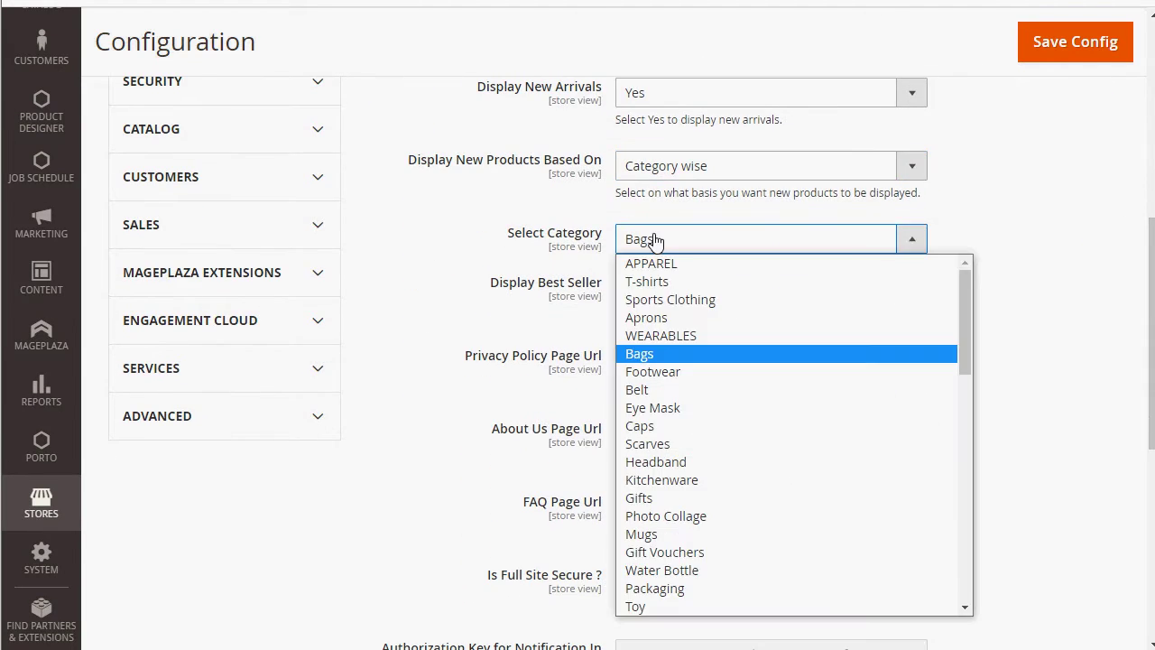
{"action": "left_click", "coordinate": [646, 356]}
{"action": "left_click", "coordinate": [663, 294]}
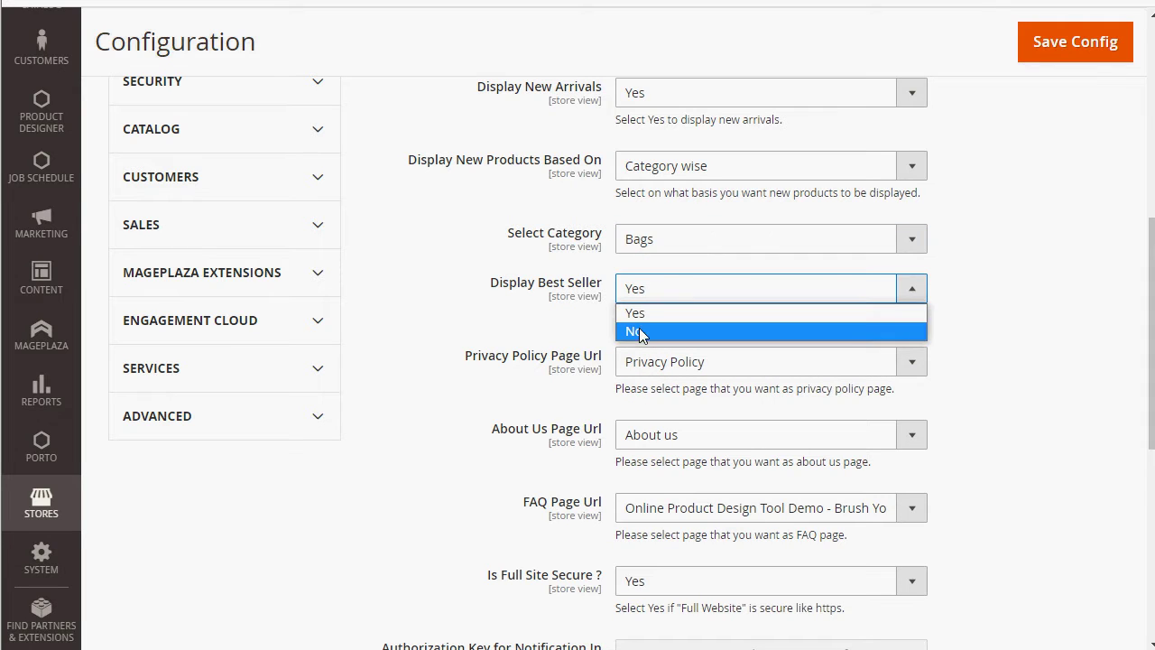
{"action": "left_click", "coordinate": [634, 312]}
Set the Privacy Policy page to Privacy Policy, About Us to About us, and FAQ to Online Product Design Tool Demo - Brush Your Ideas.
{"action": "left_click", "coordinate": [643, 370]}
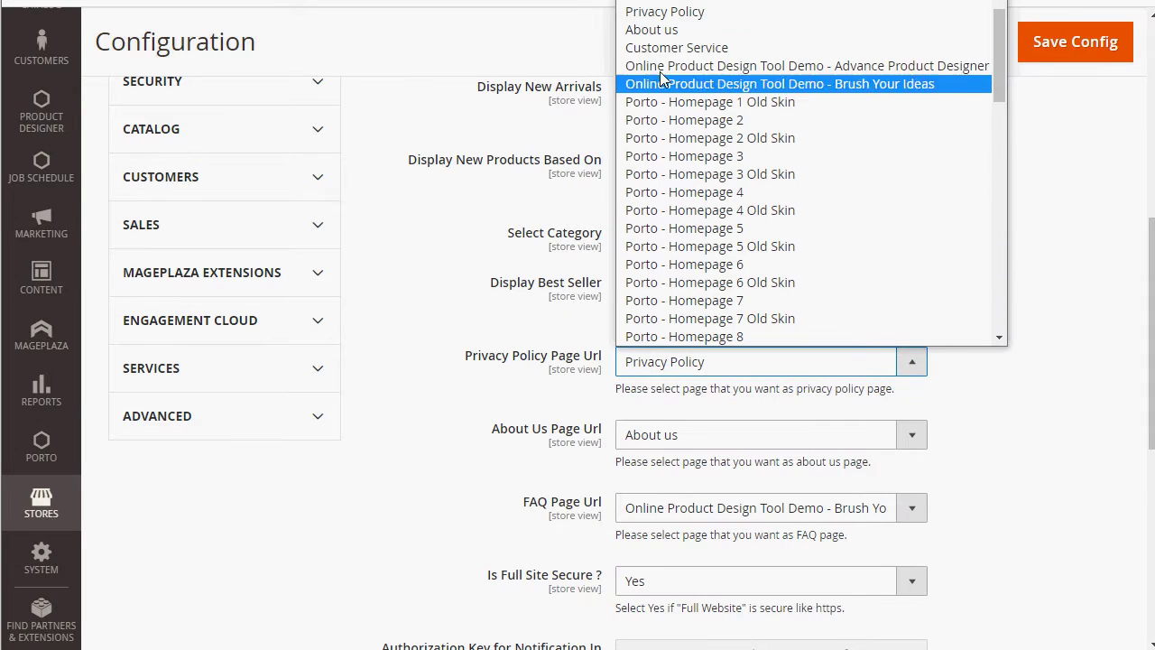
{"action": "left_click", "coordinate": [662, 16]}
{"action": "left_click", "coordinate": [629, 432]}
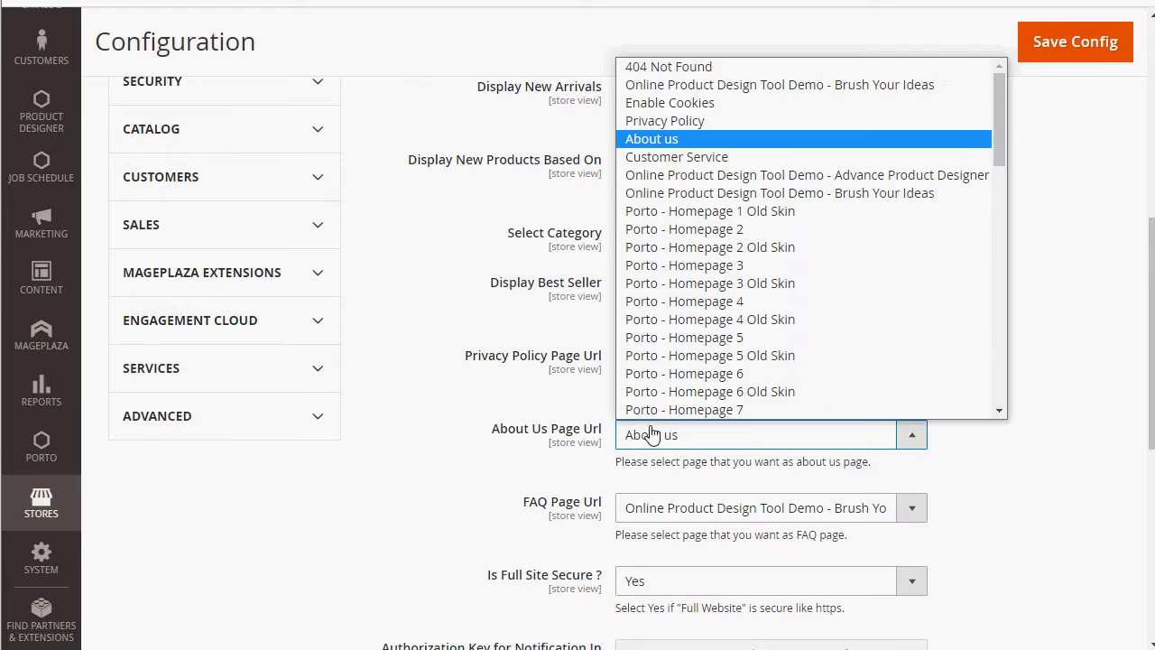
{"action": "left_click", "coordinate": [670, 106]}
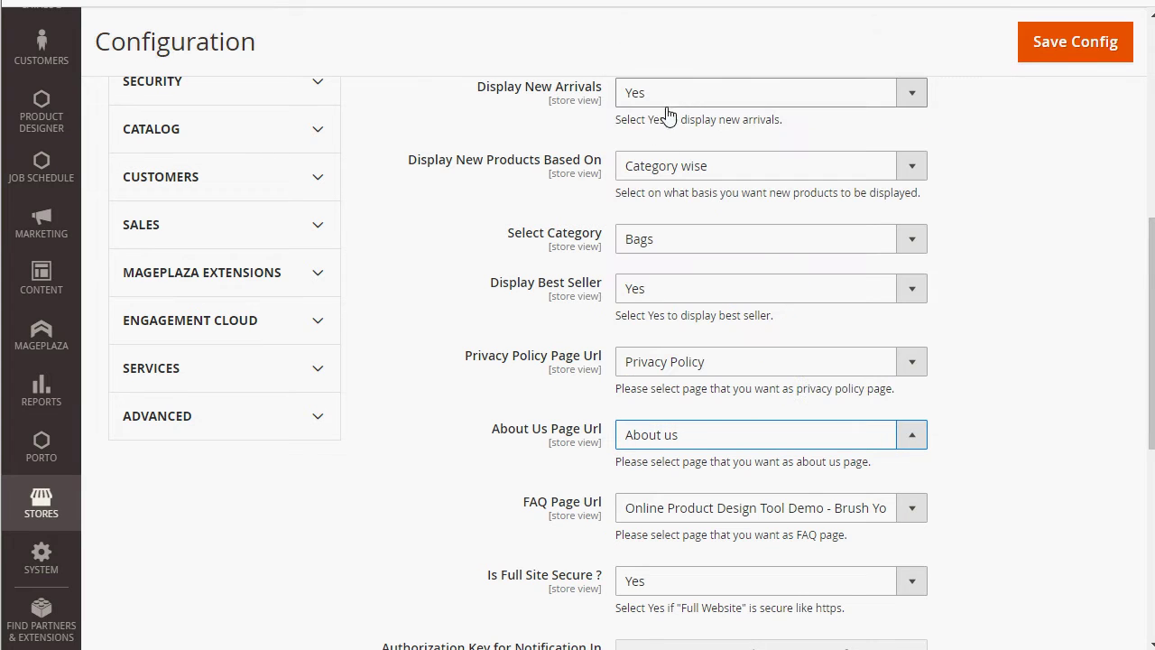
{"action": "left_click", "coordinate": [632, 508]}
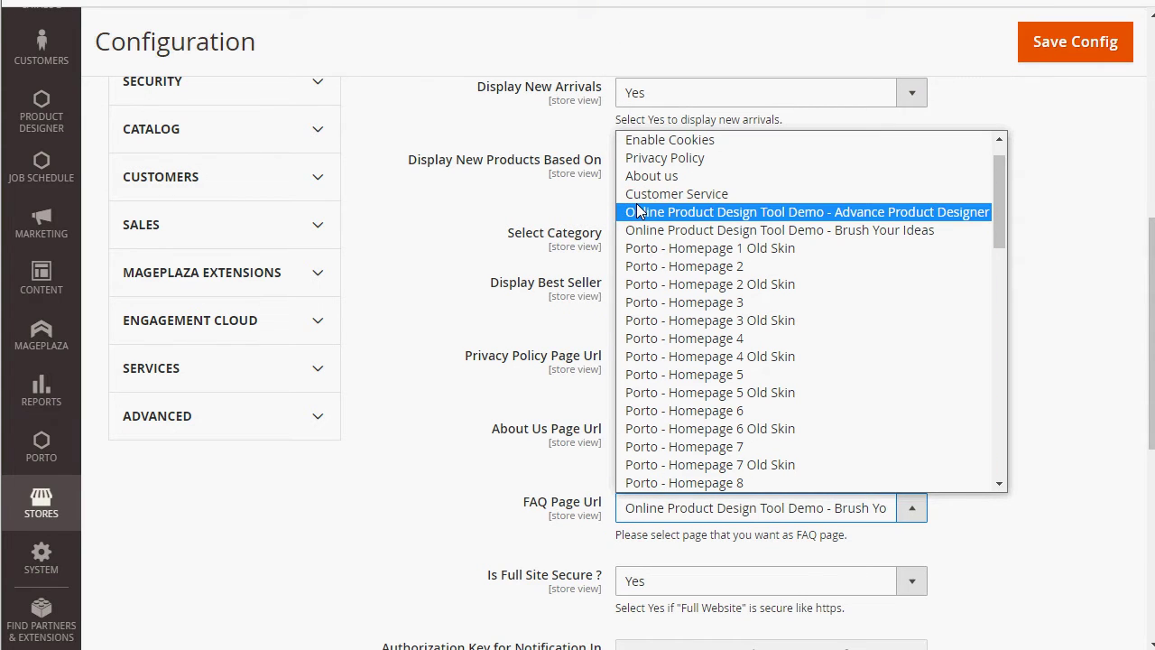
{"action": "left_click", "coordinate": [637, 230]}
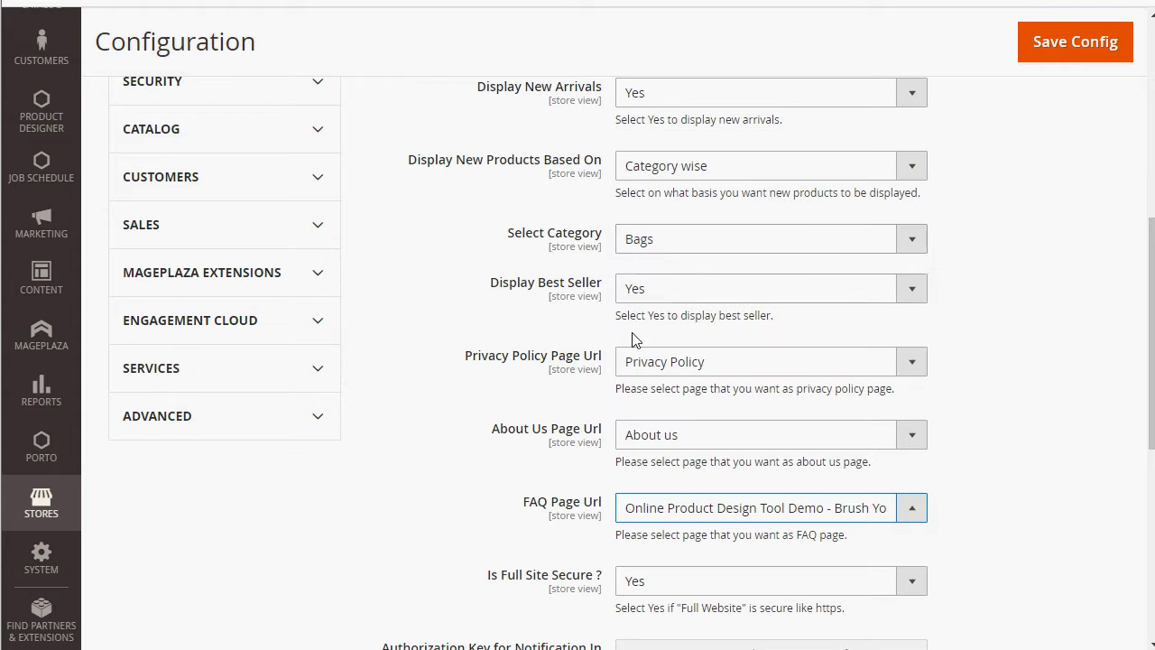
Set Is Full Site Secure to Yes and review the notification authorization key fields for Android and iOS.
{"action": "scroll", "coordinate": [562, 438], "scroll_direction": "down", "scroll_amount": 1}
{"action": "scroll", "coordinate": [561, 437], "scroll_direction": "down", "scroll_amount": 3}
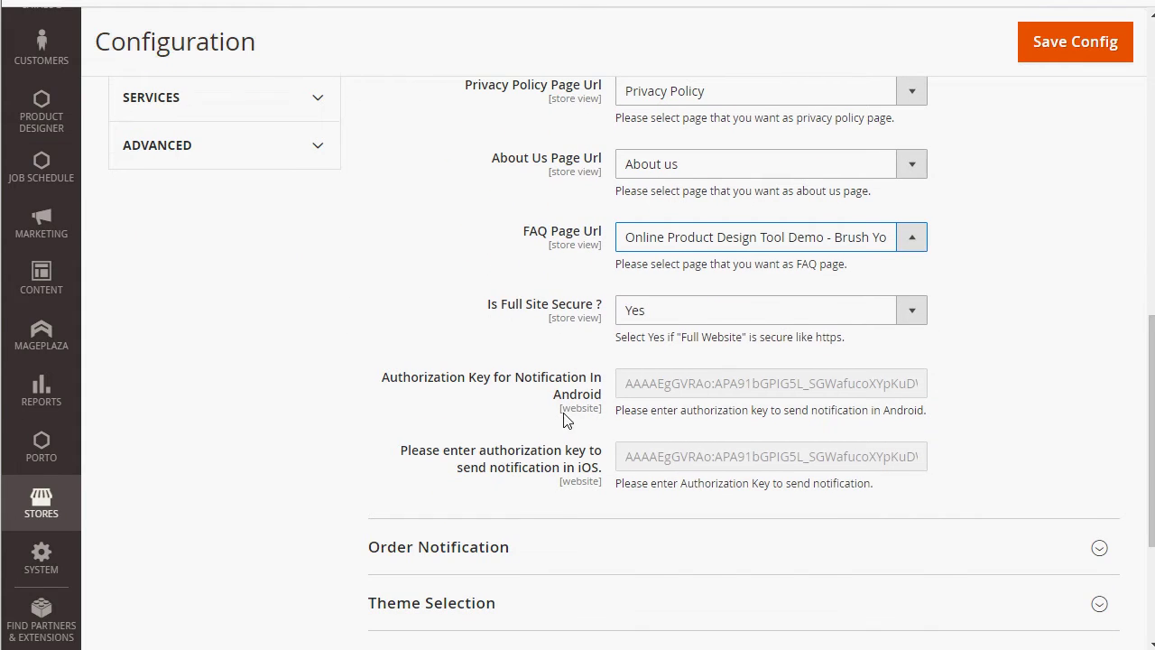
{"action": "left_click", "coordinate": [637, 310]}
{"action": "left_click", "coordinate": [641, 332]}
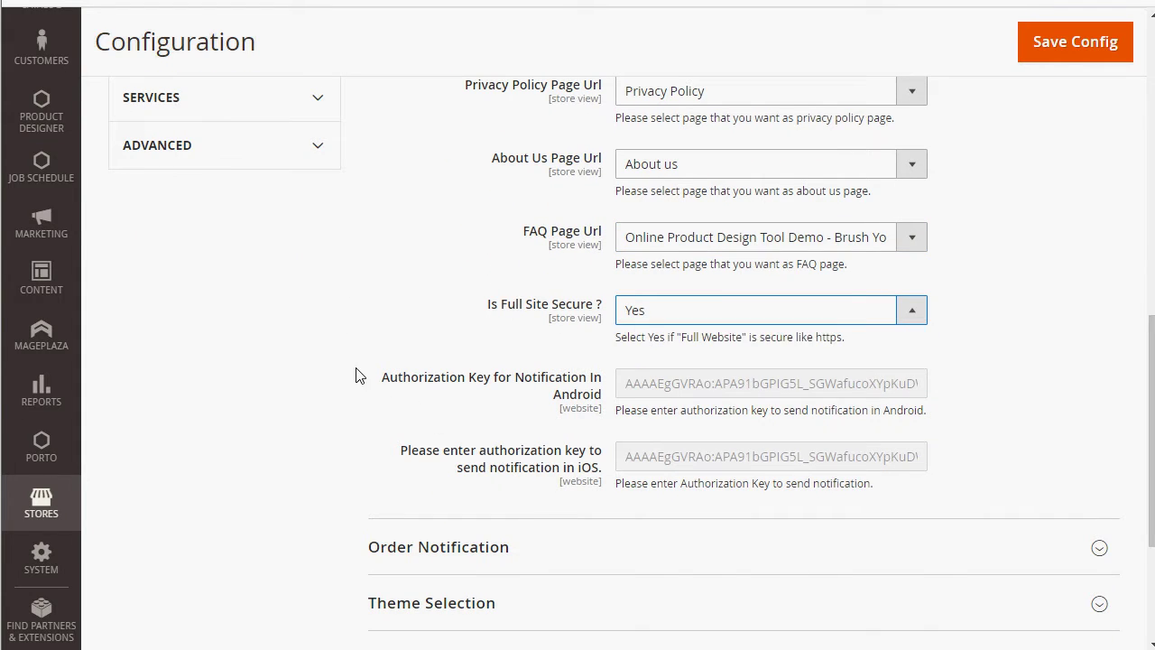
{"action": "left_click_drag", "start_coordinate": [381, 377], "coordinate": [601, 406]}
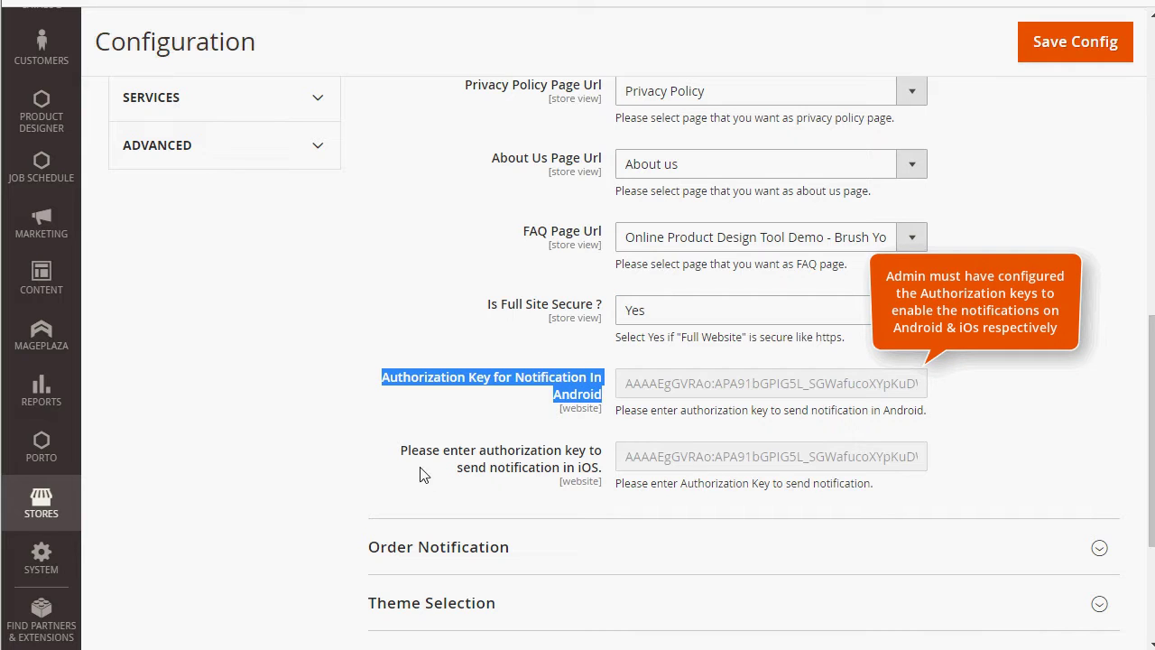
{"action": "left_click_drag", "start_coordinate": [400, 451], "coordinate": [610, 481]}
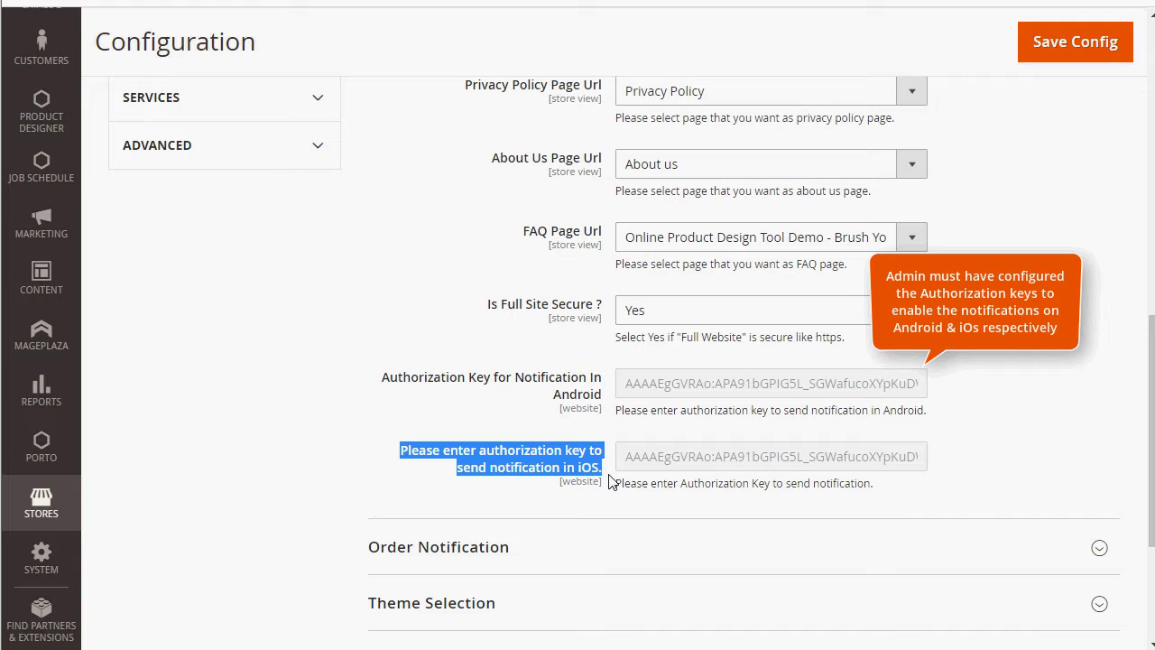
Expand the Order Notification section, set Notification for Order Status to Yes, and review the order status list.
{"action": "scroll", "coordinate": [490, 431], "scroll_direction": "down", "scroll_amount": 3}
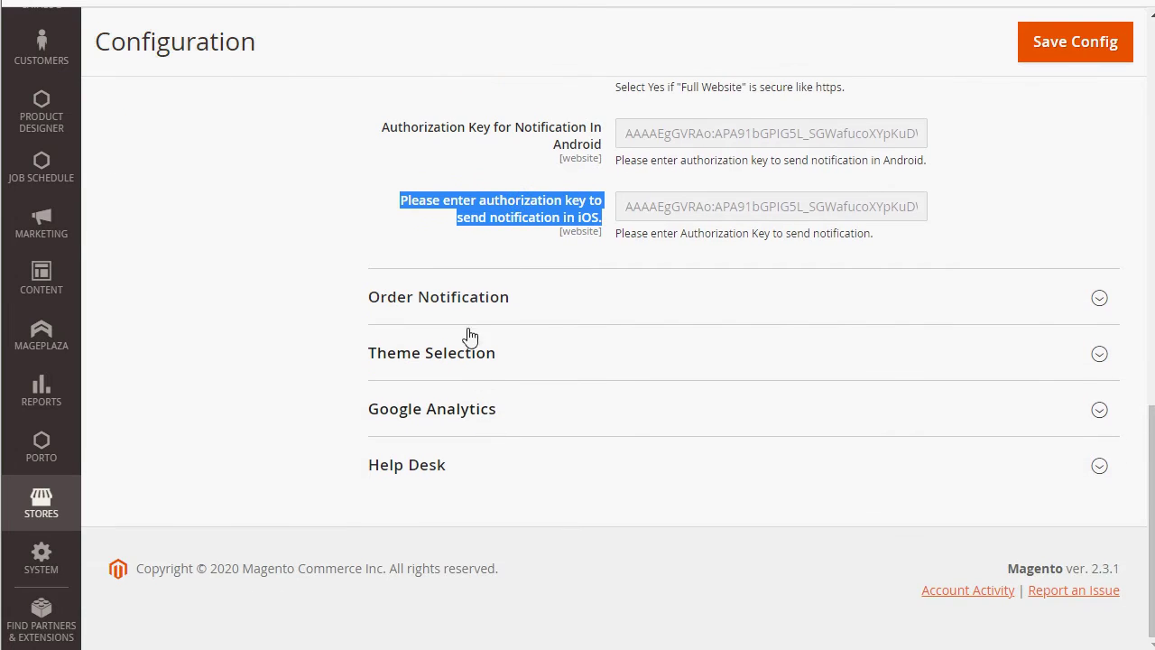
{"action": "left_click", "coordinate": [462, 312]}
{"action": "left_click", "coordinate": [654, 365]}
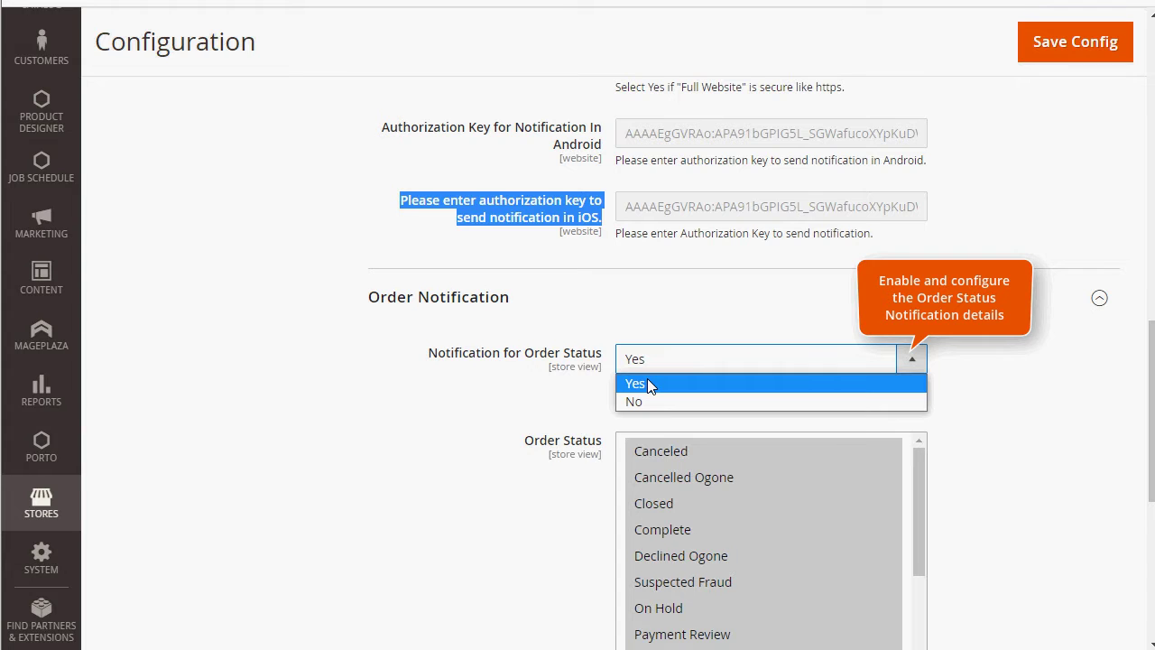
{"action": "left_click", "coordinate": [637, 383]}
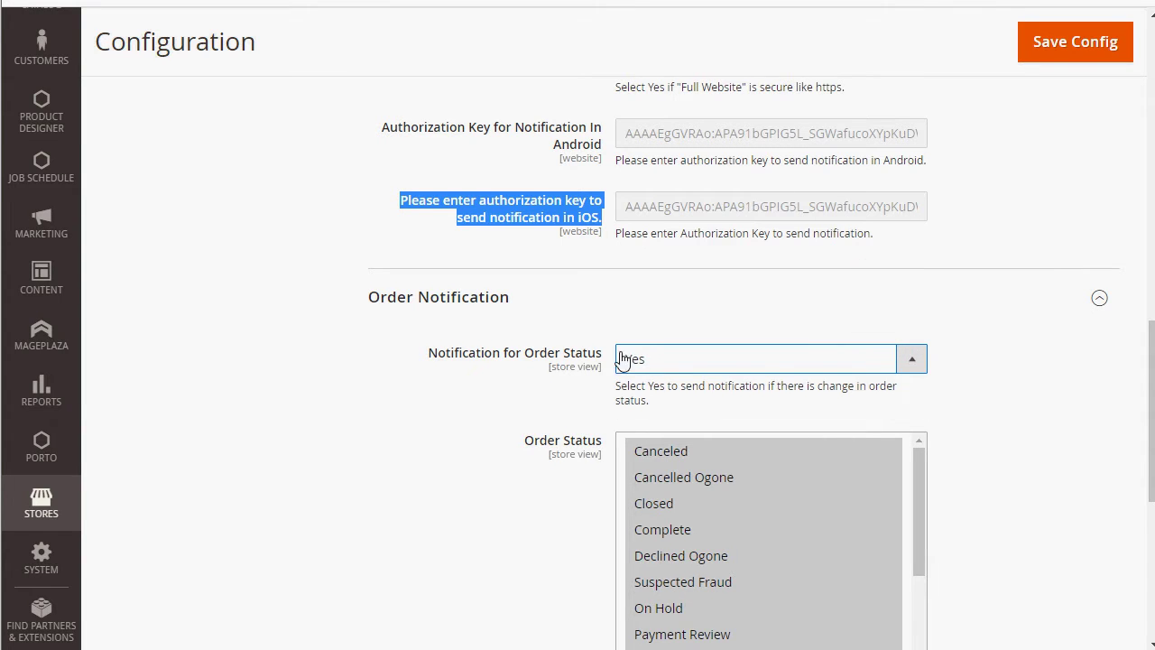
{"action": "scroll", "coordinate": [603, 282], "scroll_direction": "down", "scroll_amount": 2}
{"action": "left_click_drag", "start_coordinate": [915, 281], "coordinate": [906, 478]}
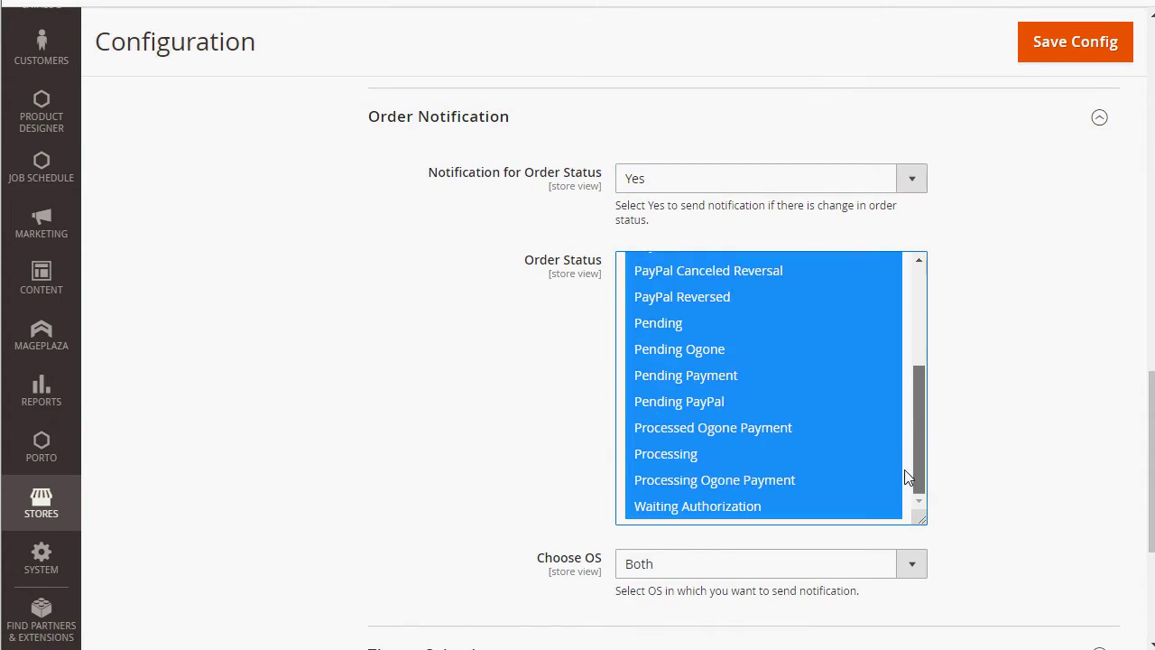
Set the Choose OS option for order notifications to Both.
{"action": "scroll", "coordinate": [460, 324], "scroll_direction": "down", "scroll_amount": 4}
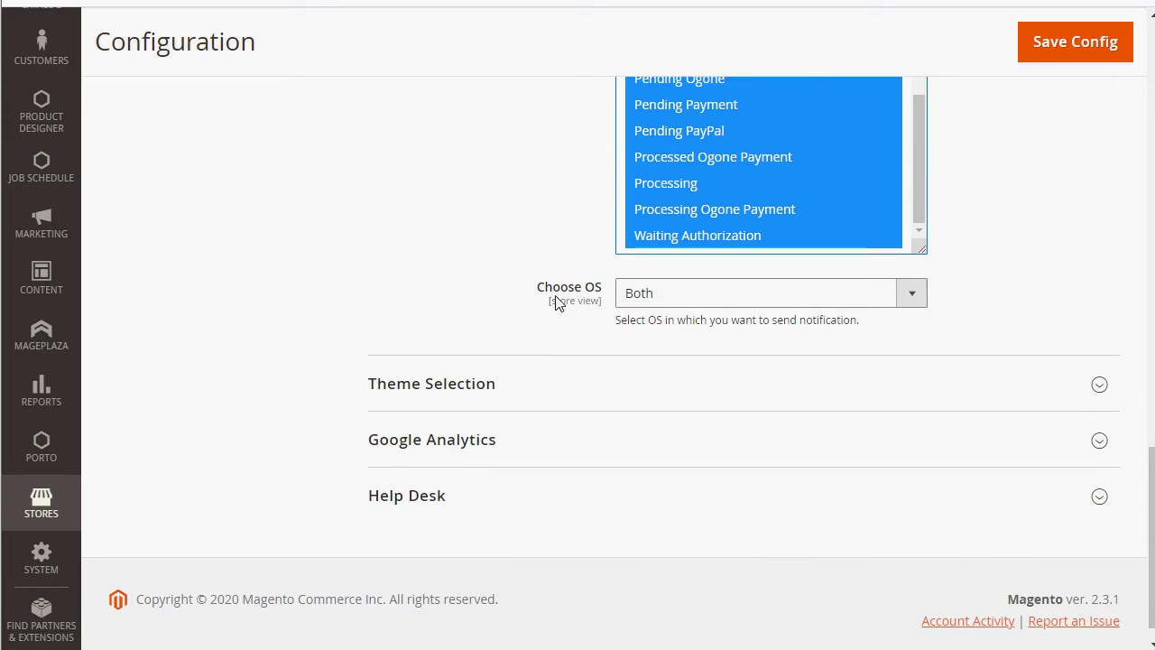
{"action": "left_click", "coordinate": [661, 298]}
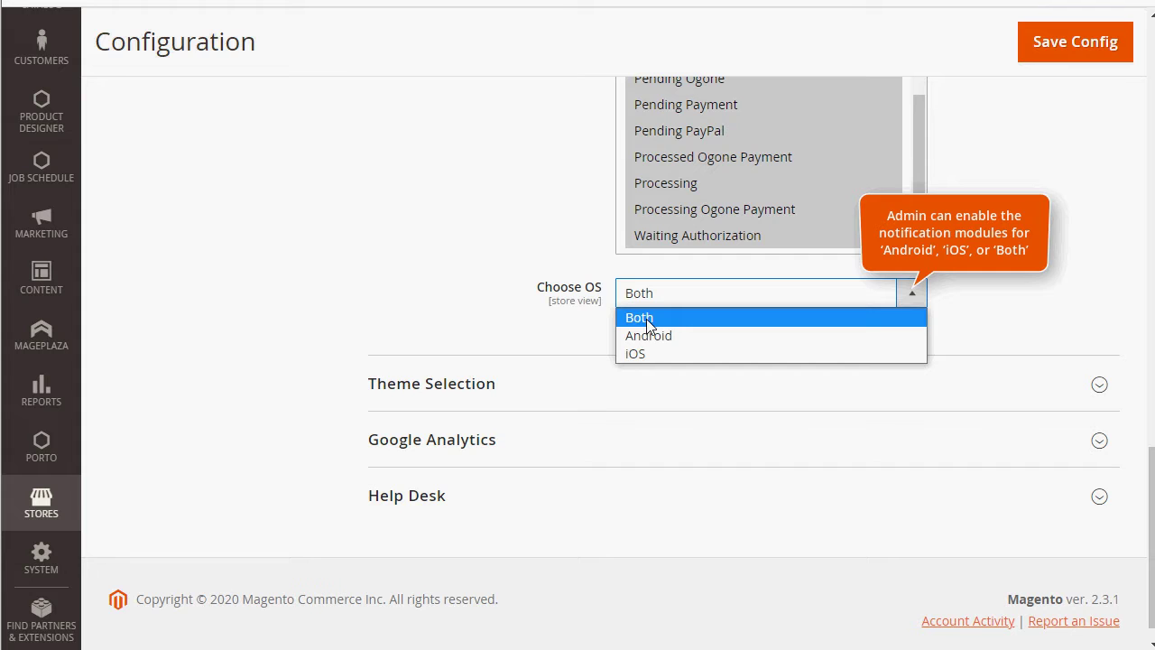
{"action": "left_click", "coordinate": [646, 318]}
Expand the Theme Selection section and review the Primary Color and Secondary Color settings of the mobile app.
{"action": "left_click", "coordinate": [497, 382]}
{"action": "scroll", "coordinate": [488, 253], "scroll_direction": "down", "scroll_amount": 2}
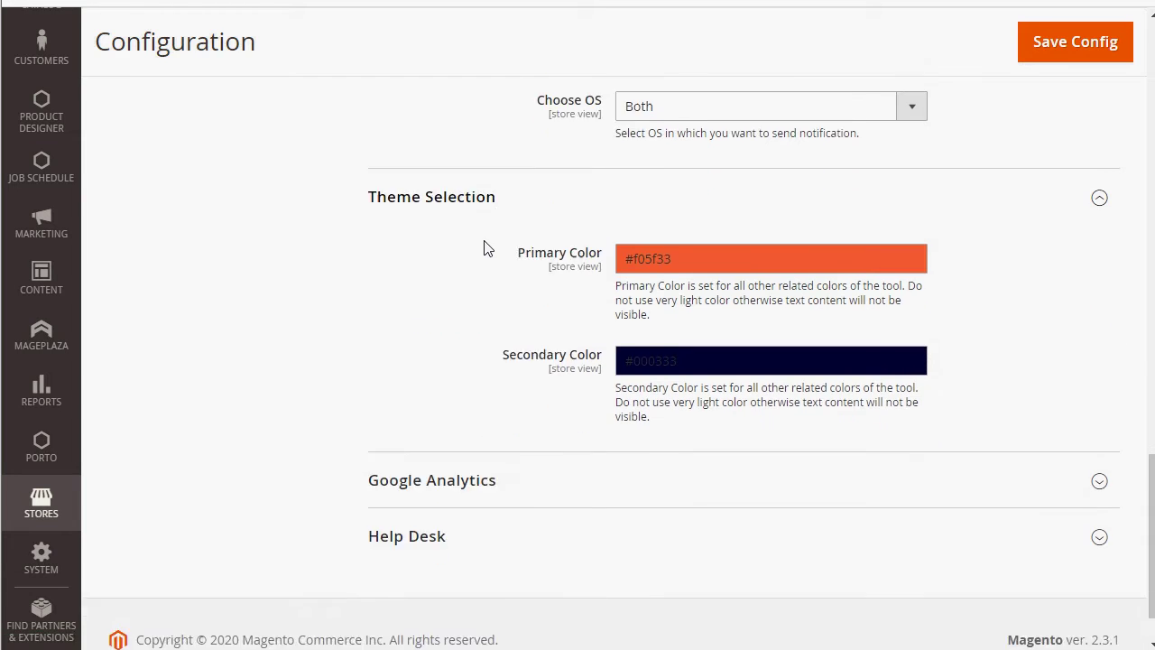
{"action": "scroll", "coordinate": [497, 243], "scroll_direction": "down", "scroll_amount": 1}
{"action": "left_click_drag", "start_coordinate": [514, 186], "coordinate": [590, 185]}
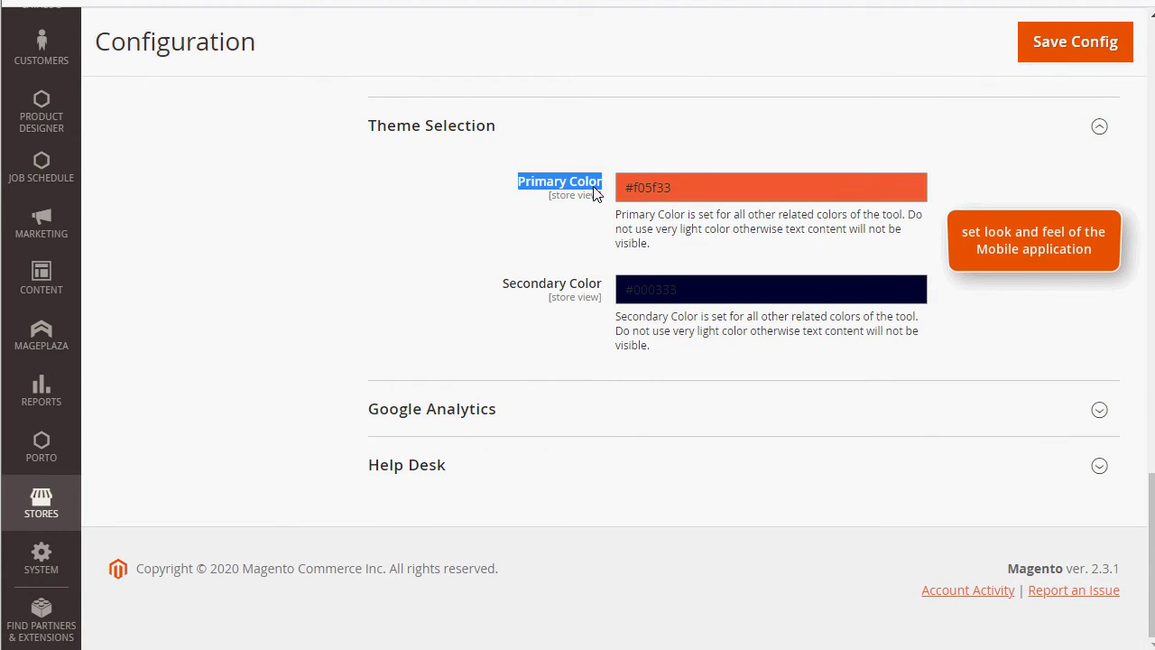
{"action": "left_click_drag", "start_coordinate": [503, 284], "coordinate": [603, 292]}
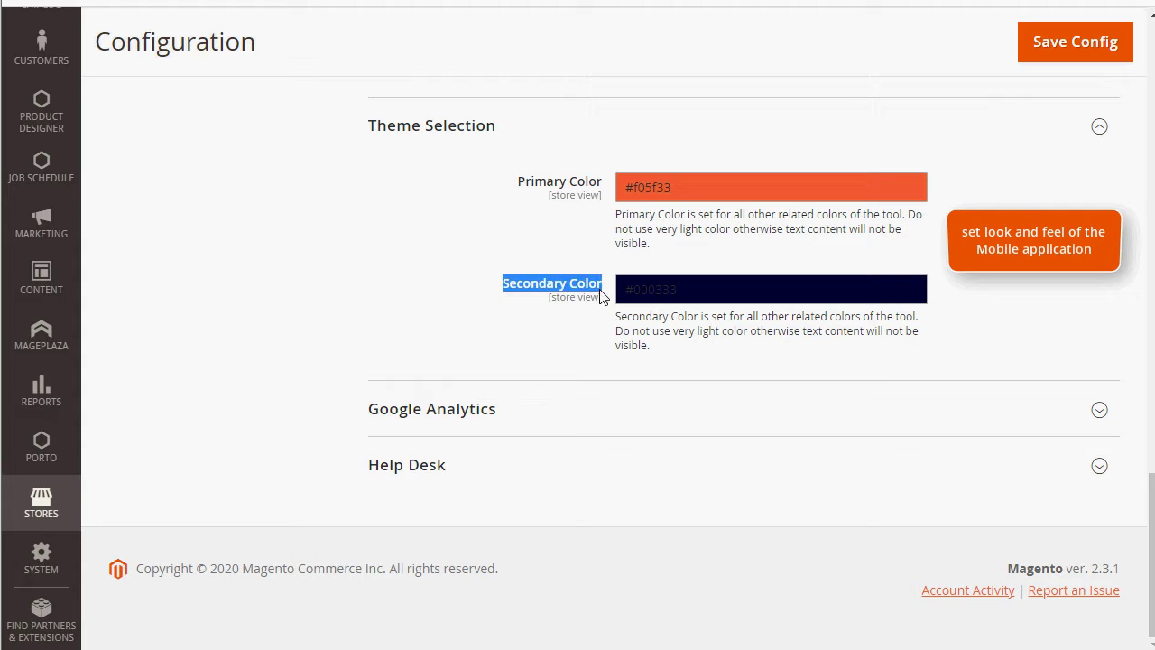
Expand the Google Analytics section and examine the Google Analytics Number field.
{"action": "left_click", "coordinate": [446, 407]}
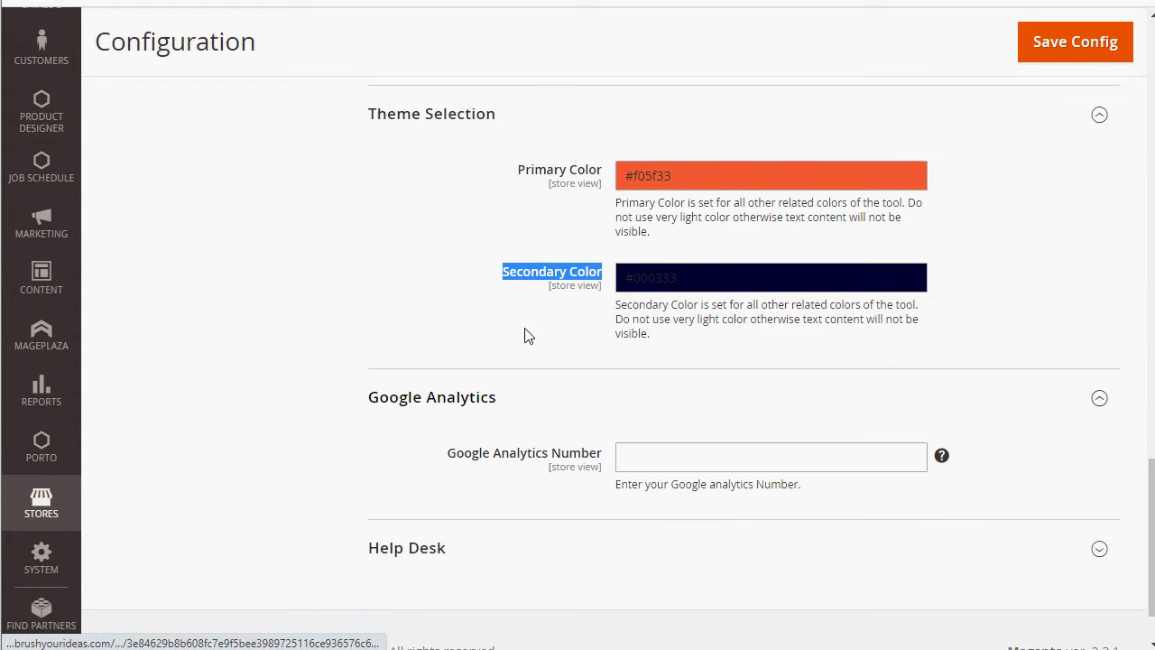
{"action": "scroll", "coordinate": [465, 361], "scroll_direction": "down", "scroll_amount": 1}
{"action": "left_click_drag", "start_coordinate": [446, 368], "coordinate": [586, 375]}
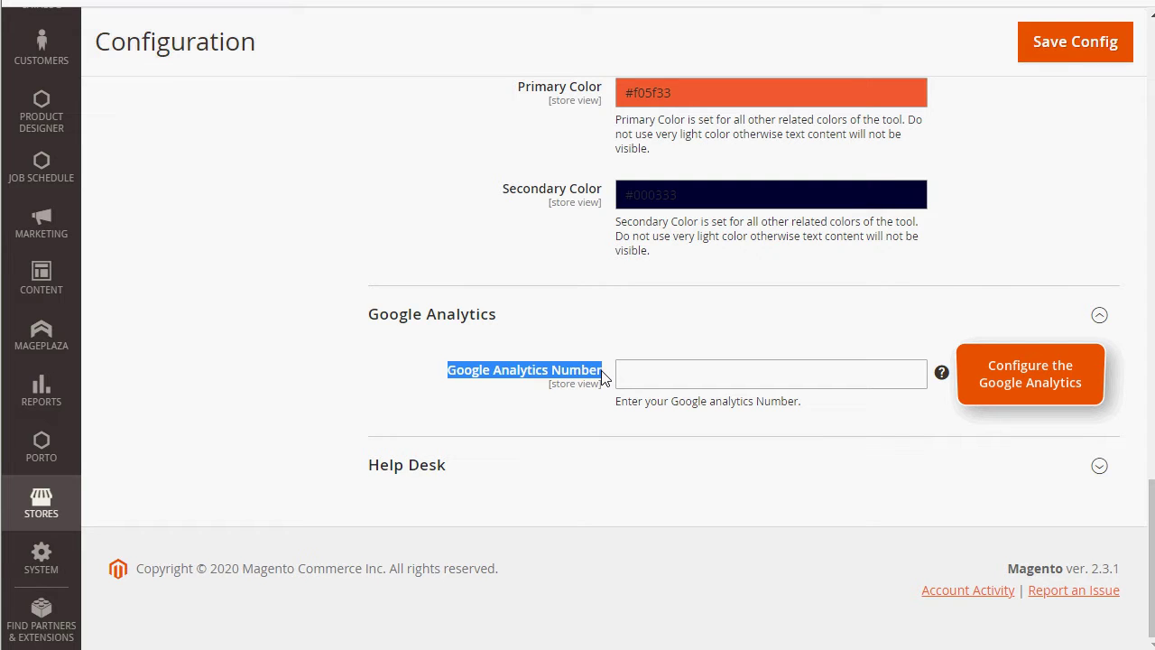
Expand the Help Desk section and review the Toll Free Number, Help Email Address and Help Address fields.
{"action": "left_click", "coordinate": [466, 472]}
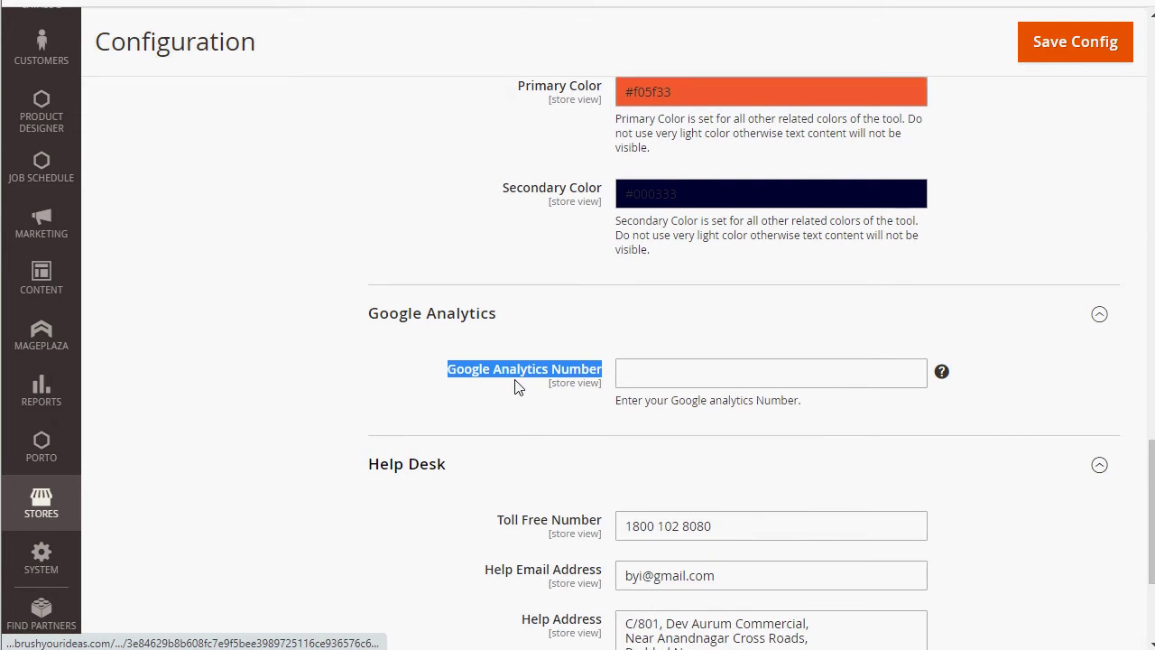
{"action": "scroll", "coordinate": [510, 361], "scroll_direction": "down", "scroll_amount": 3}
{"action": "left_click_drag", "start_coordinate": [498, 285], "coordinate": [609, 298]}
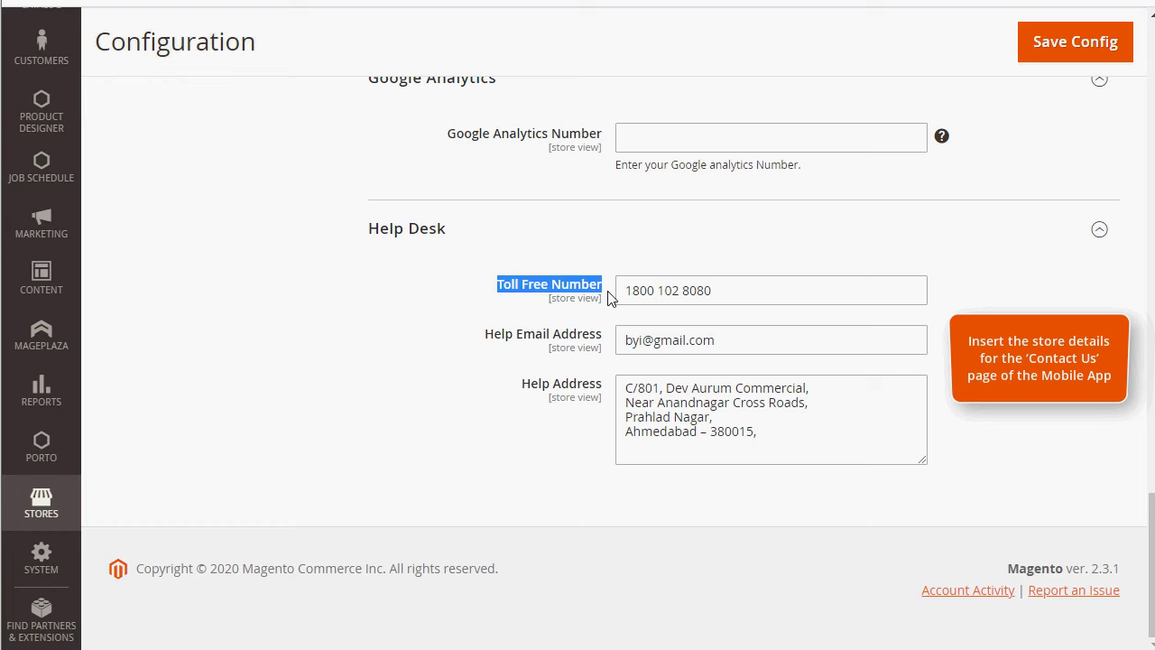
{"action": "left_click_drag", "start_coordinate": [485, 336], "coordinate": [605, 341]}
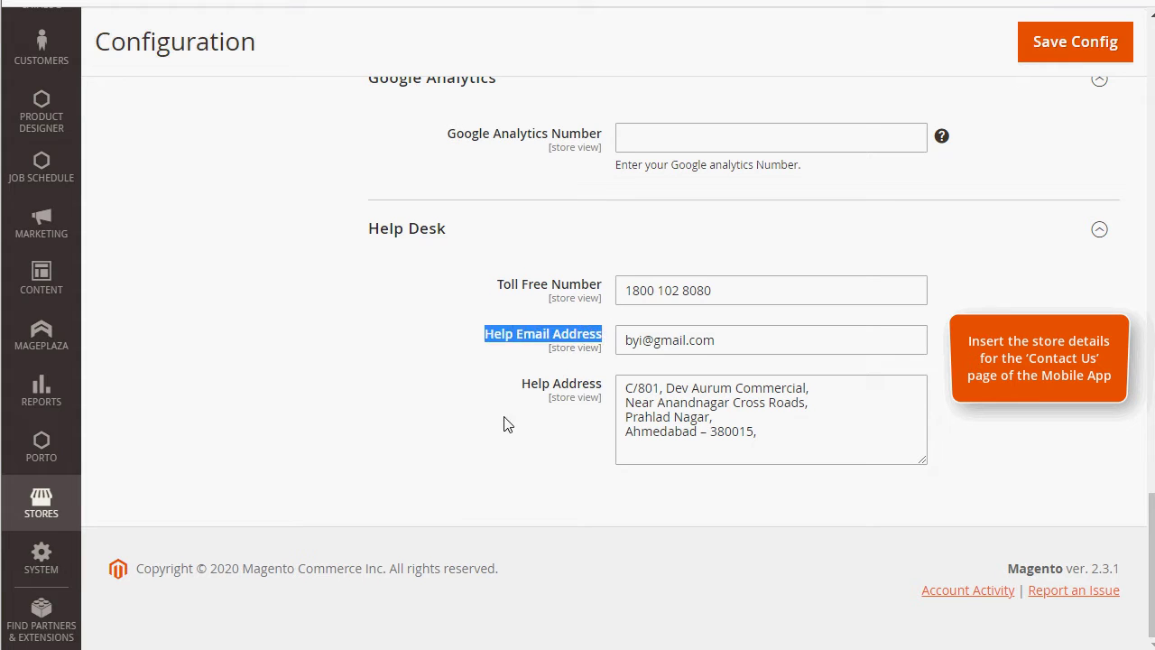
{"action": "left_click_drag", "start_coordinate": [519, 393], "coordinate": [611, 388]}
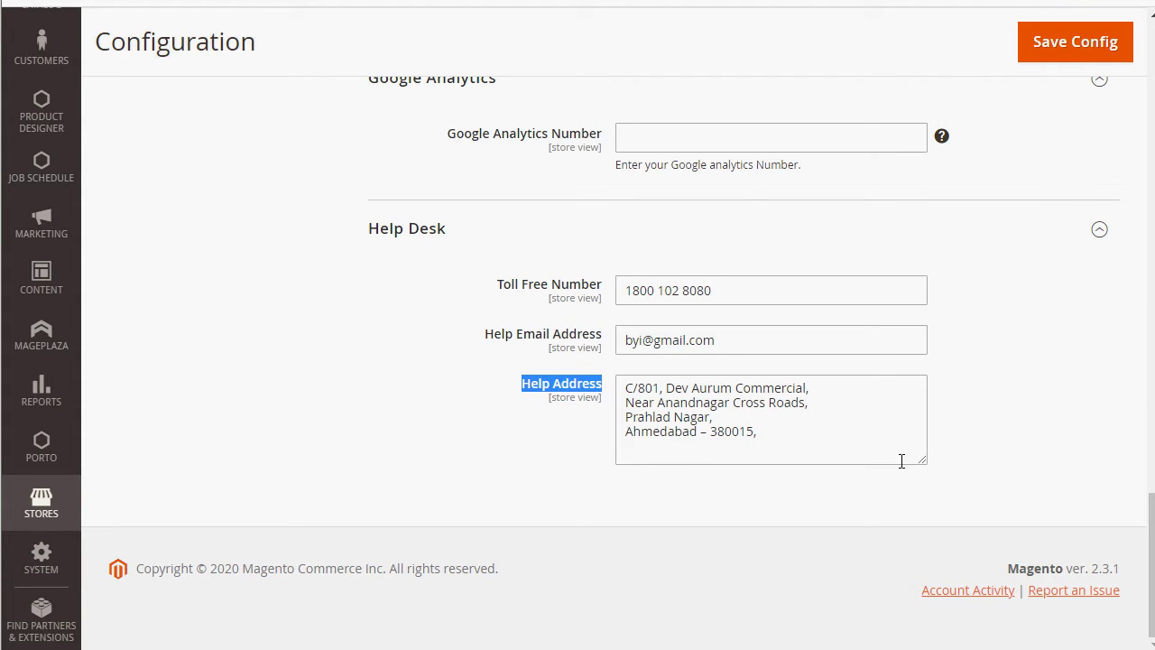
Go to the MageMob App Builder banner management and start creating a new banner slider.
{"action": "scroll", "coordinate": [216, 217], "scroll_direction": "up", "scroll_amount": 6}
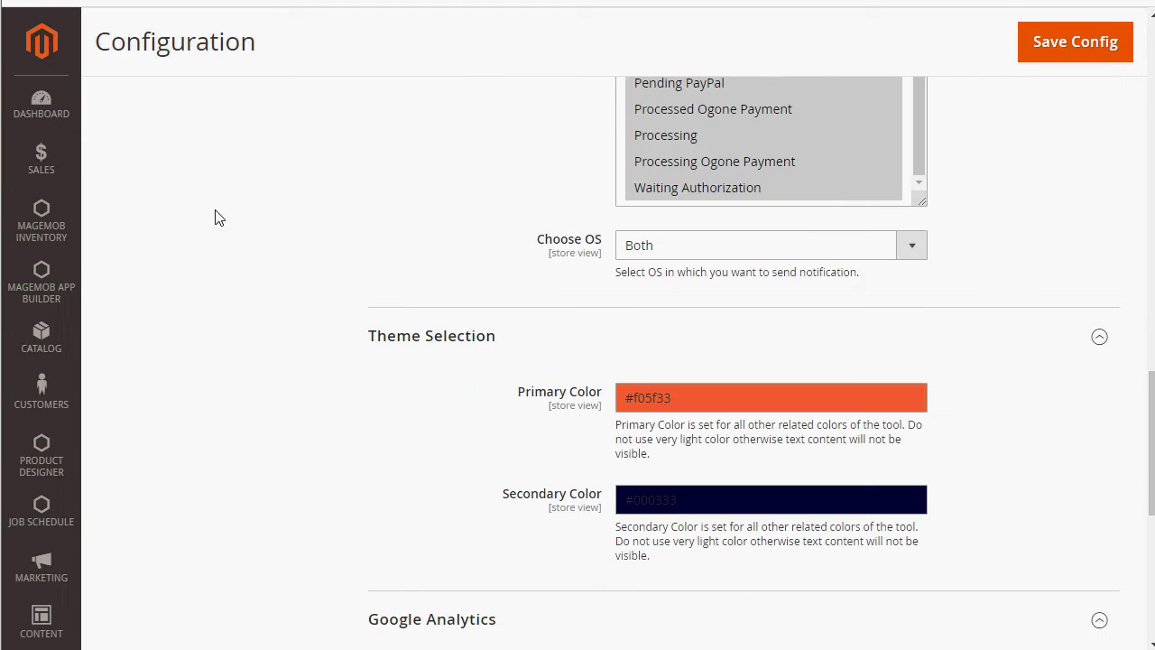
{"action": "left_click", "coordinate": [36, 271]}
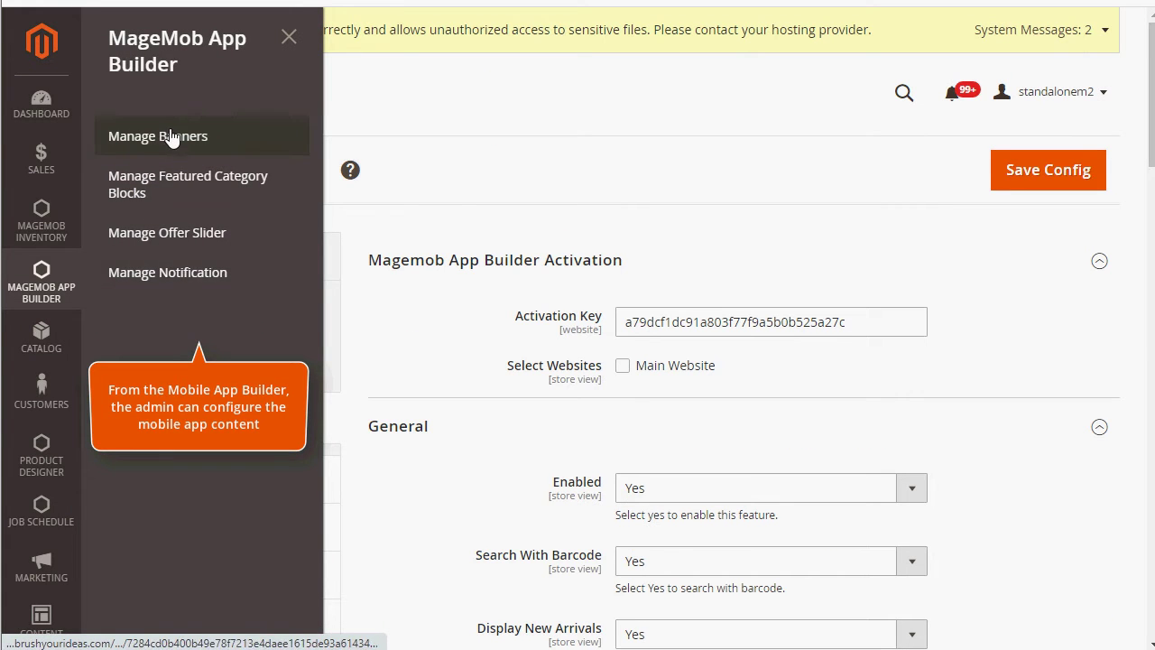
{"action": "left_click", "coordinate": [211, 154]}
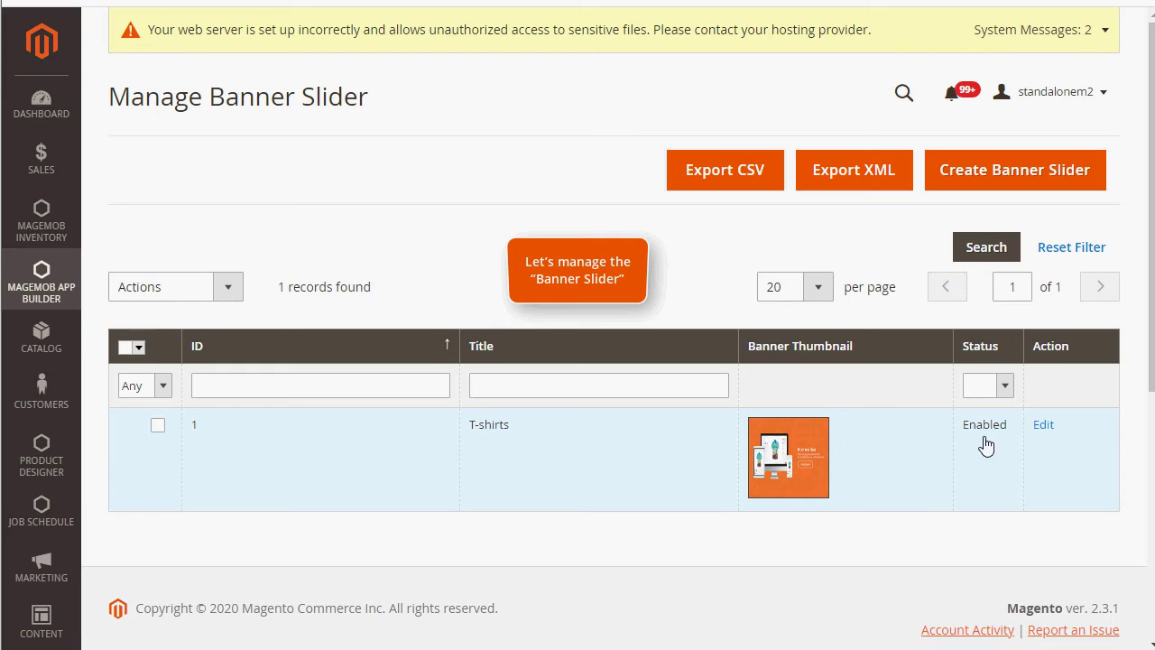
{"action": "left_click", "coordinate": [983, 191]}
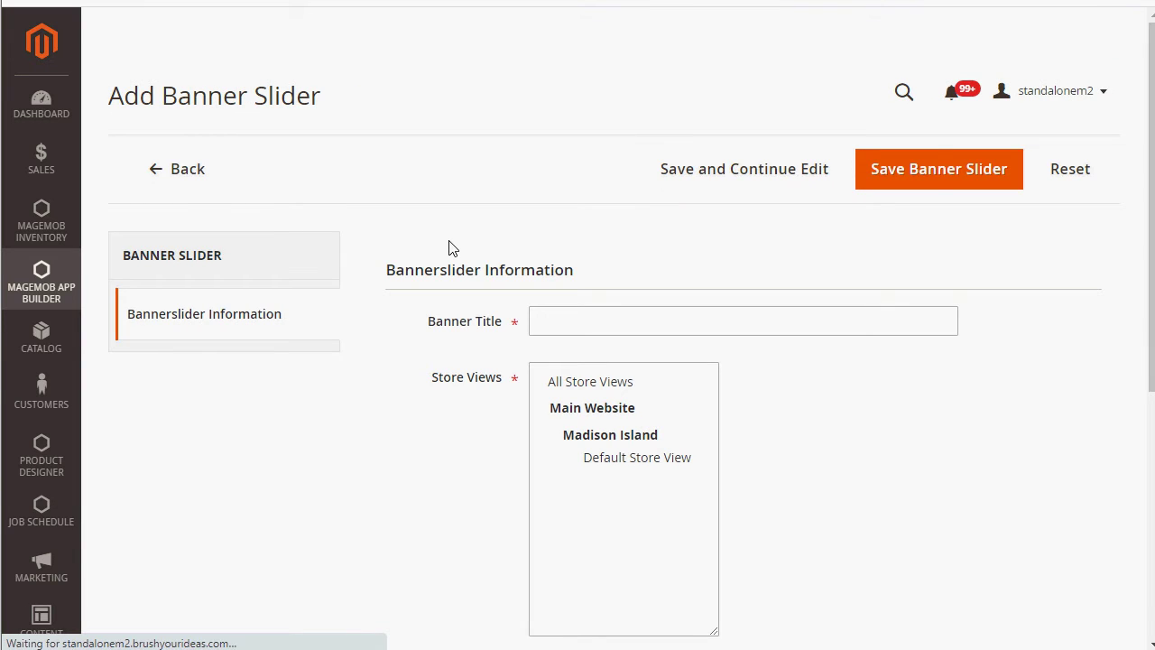
Review the Banner Title, Store Views, Choose File, Status and Type fields of the new banner slider form.
{"action": "triple_click", "coordinate": [403, 275]}
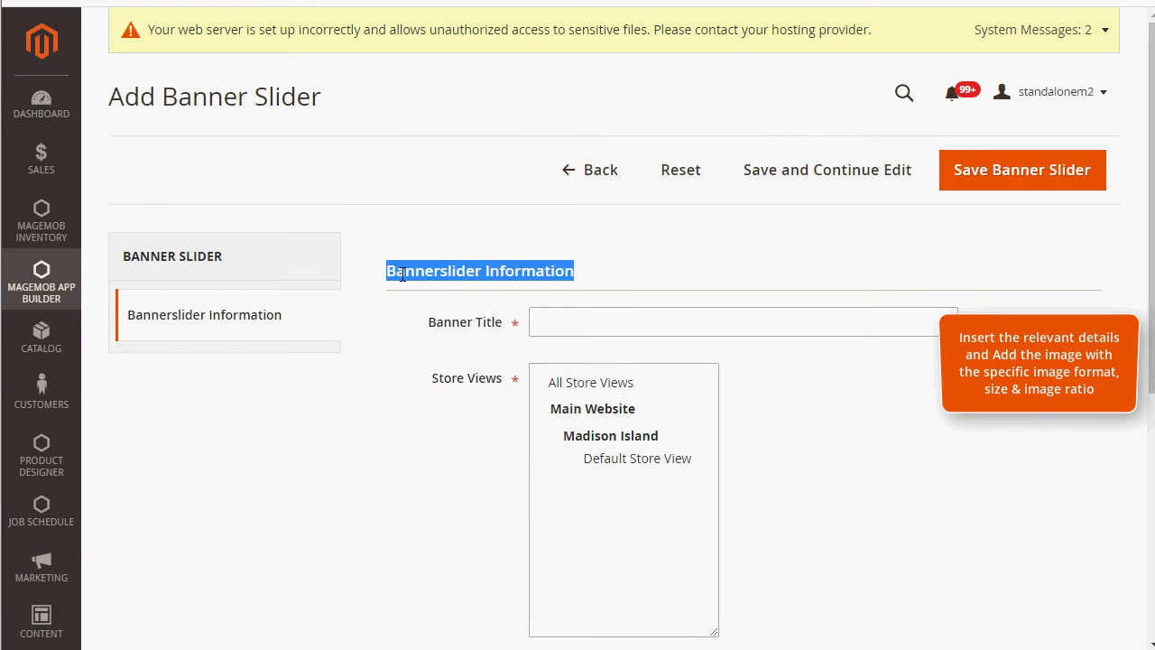
{"action": "left_click_drag", "start_coordinate": [427, 330], "coordinate": [499, 328]}
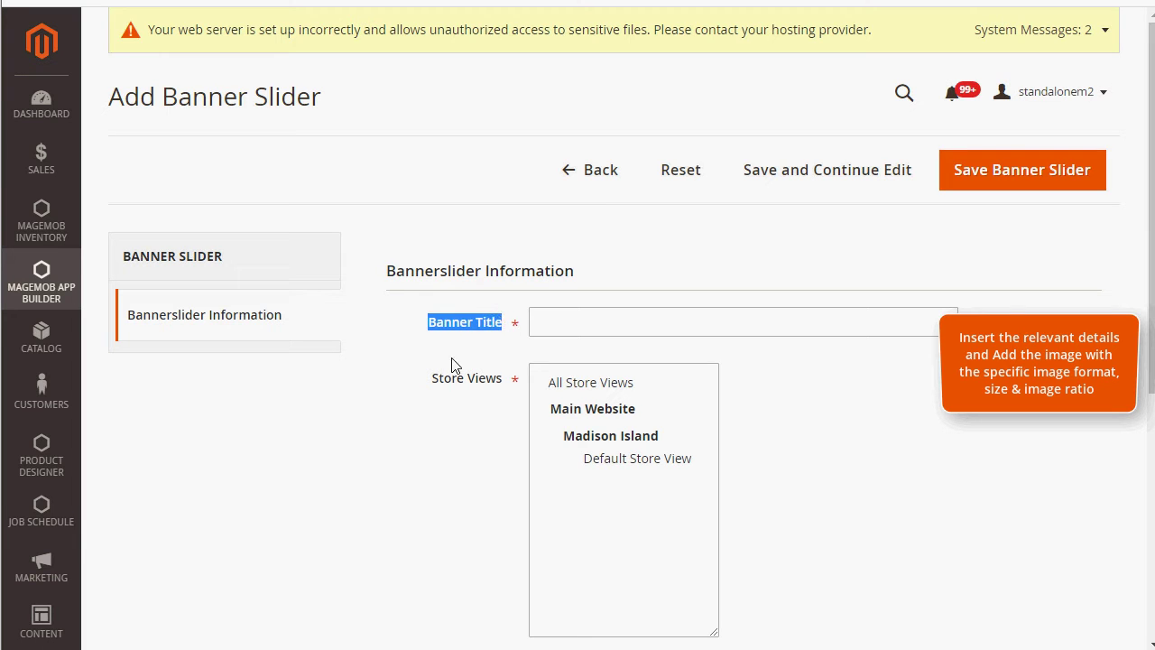
{"action": "left_click_drag", "start_coordinate": [433, 374], "coordinate": [508, 386]}
{"action": "scroll", "coordinate": [469, 379], "scroll_direction": "down", "scroll_amount": 5}
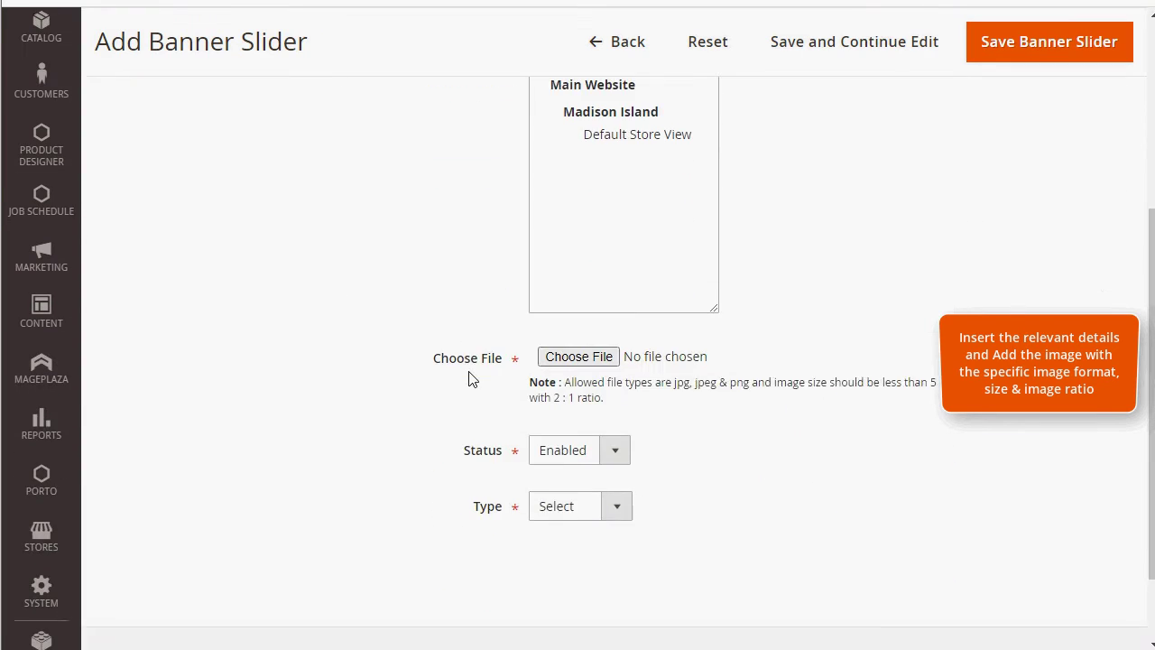
{"action": "left_click_drag", "start_coordinate": [434, 264], "coordinate": [505, 268]}
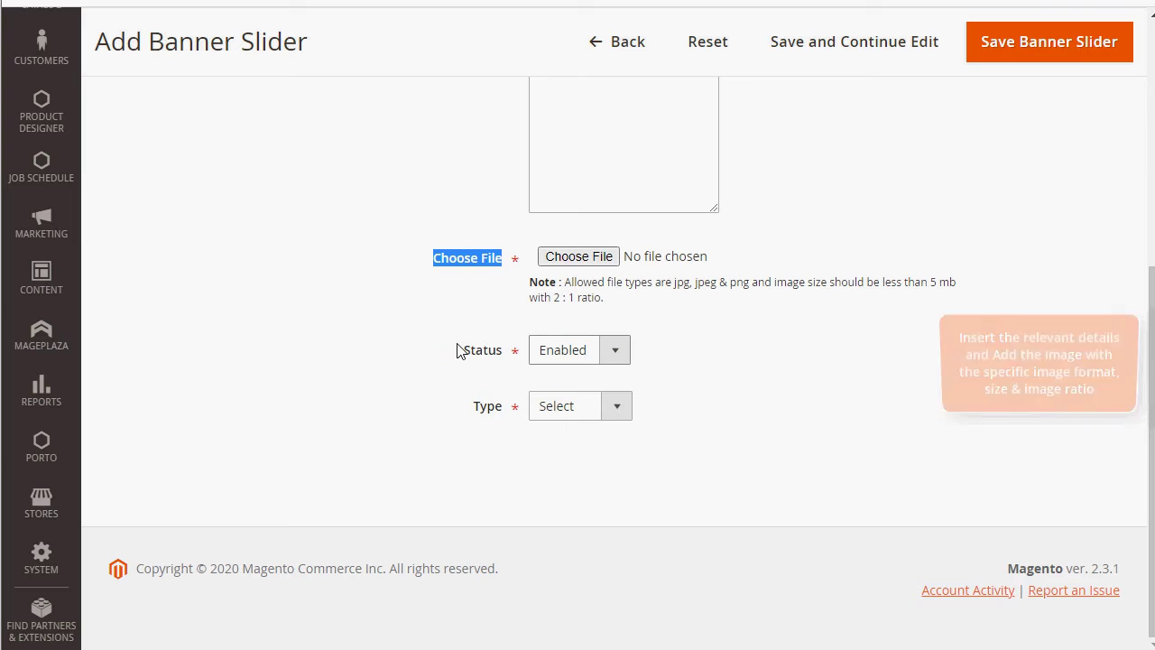
{"action": "left_click_drag", "start_coordinate": [458, 350], "coordinate": [536, 359]}
{"action": "left_click_drag", "start_coordinate": [467, 407], "coordinate": [508, 405]}
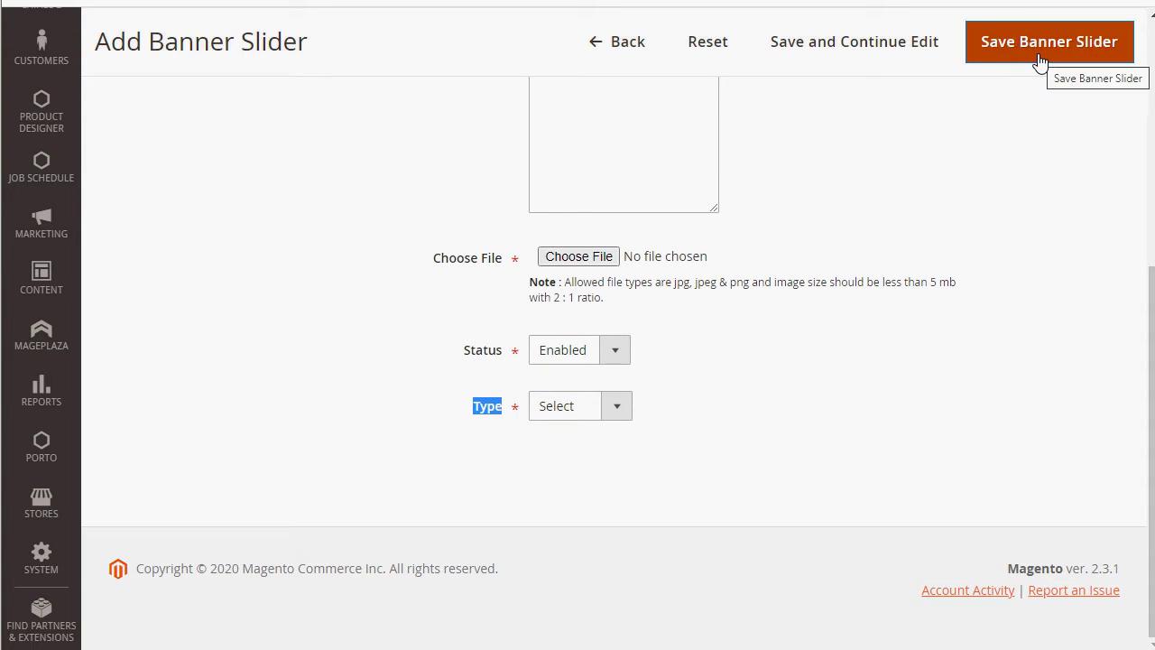
Go to Manage Featured Category Blocks in MageMob App Builder and start creating a new category block.
{"action": "scroll", "coordinate": [245, 178], "scroll_direction": "up", "scroll_amount": 6}
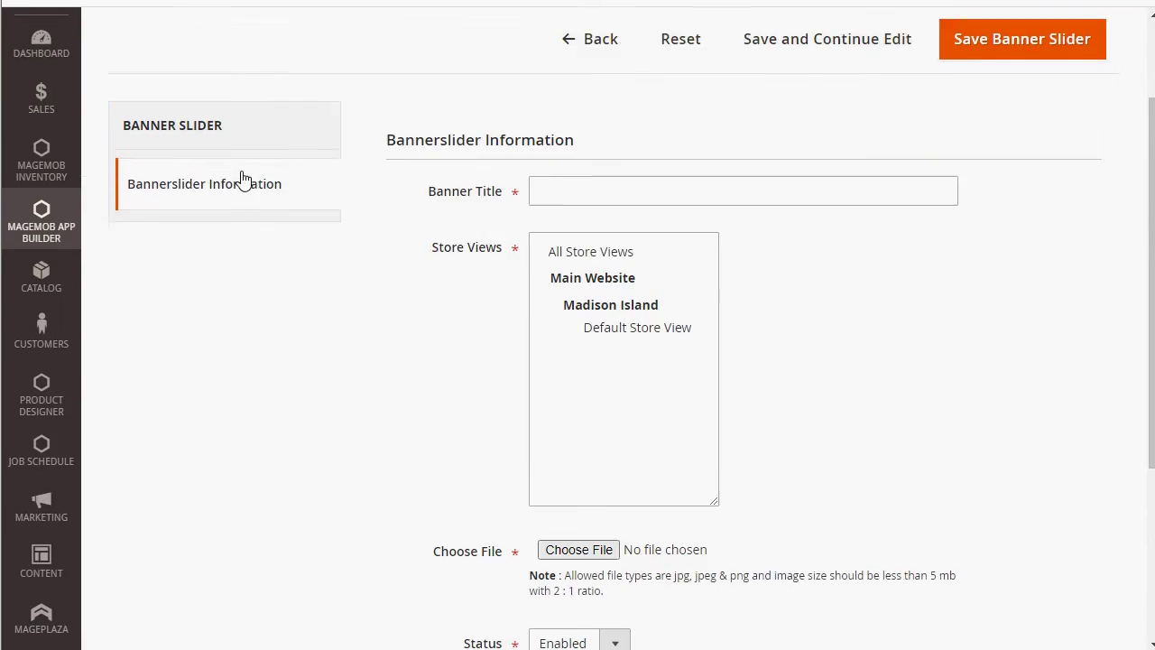
{"action": "left_click", "coordinate": [38, 312]}
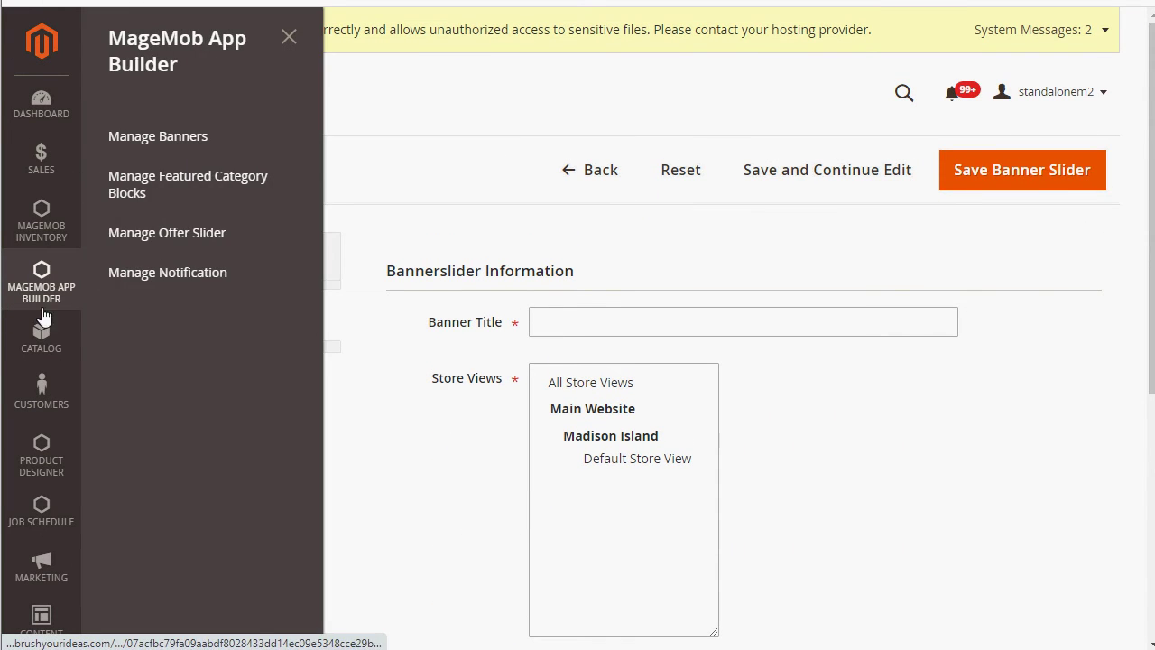
{"action": "left_click", "coordinate": [166, 184]}
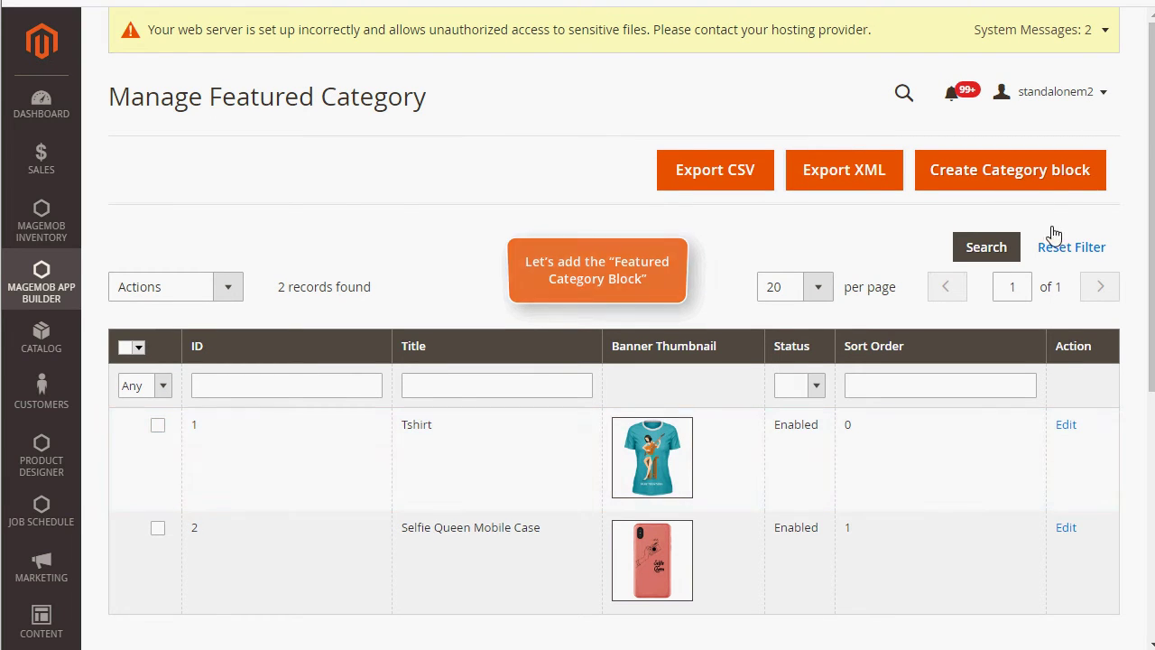
{"action": "left_click", "coordinate": [1014, 189]}
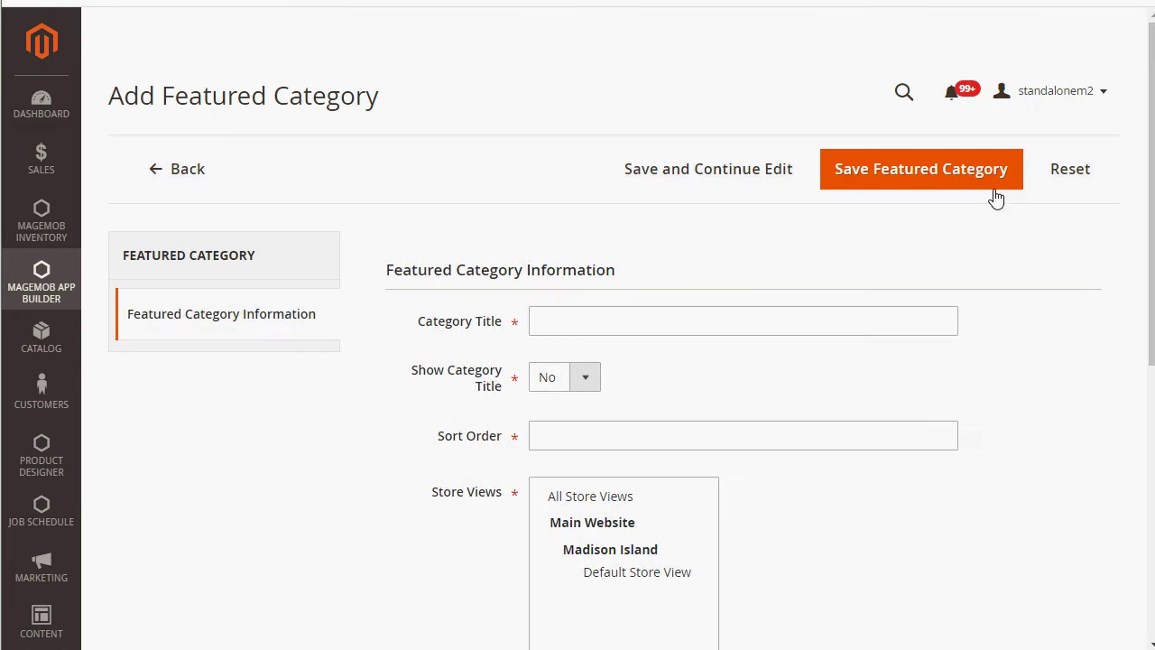
Review the new featured category's fields, from Category Title, Show Category Title and Sort Order through Store Views, Choose File, Status and Choose Category.
{"action": "triple_click", "coordinate": [495, 270]}
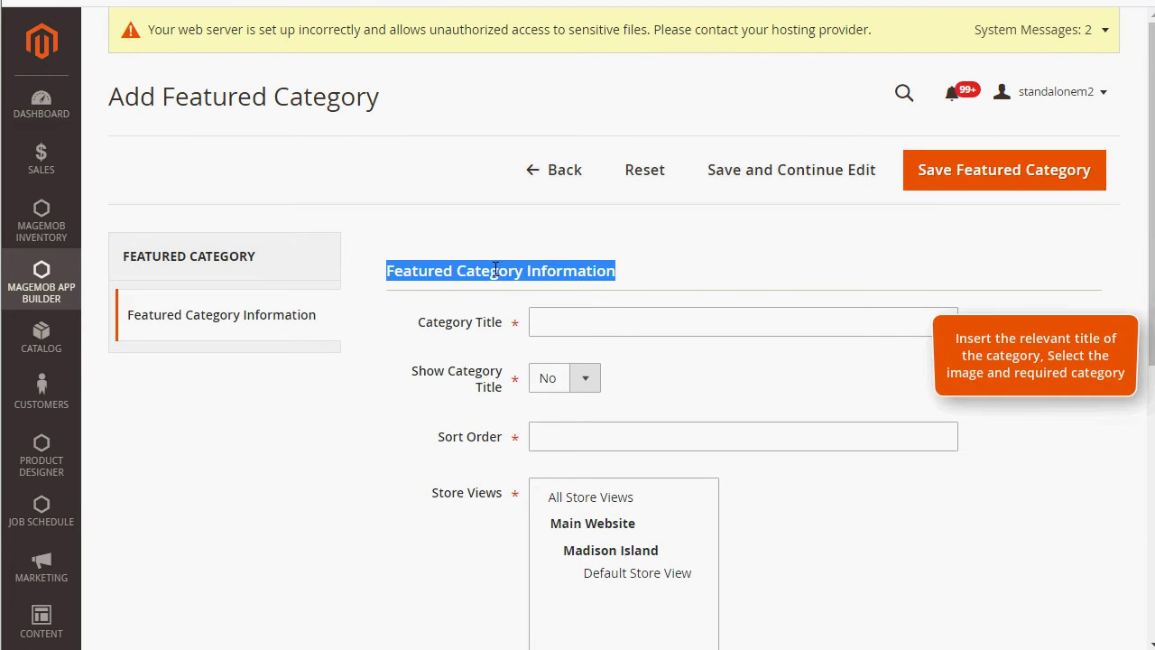
{"action": "left_click_drag", "start_coordinate": [418, 323], "coordinate": [494, 326]}
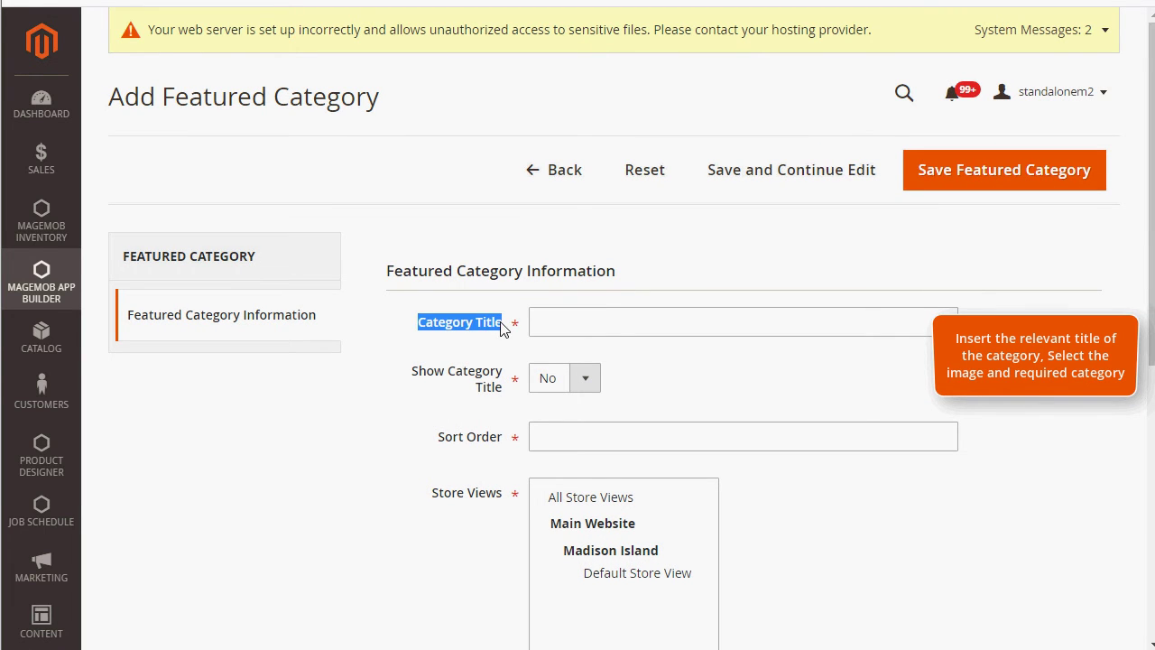
{"action": "left_click_drag", "start_coordinate": [415, 364], "coordinate": [504, 395]}
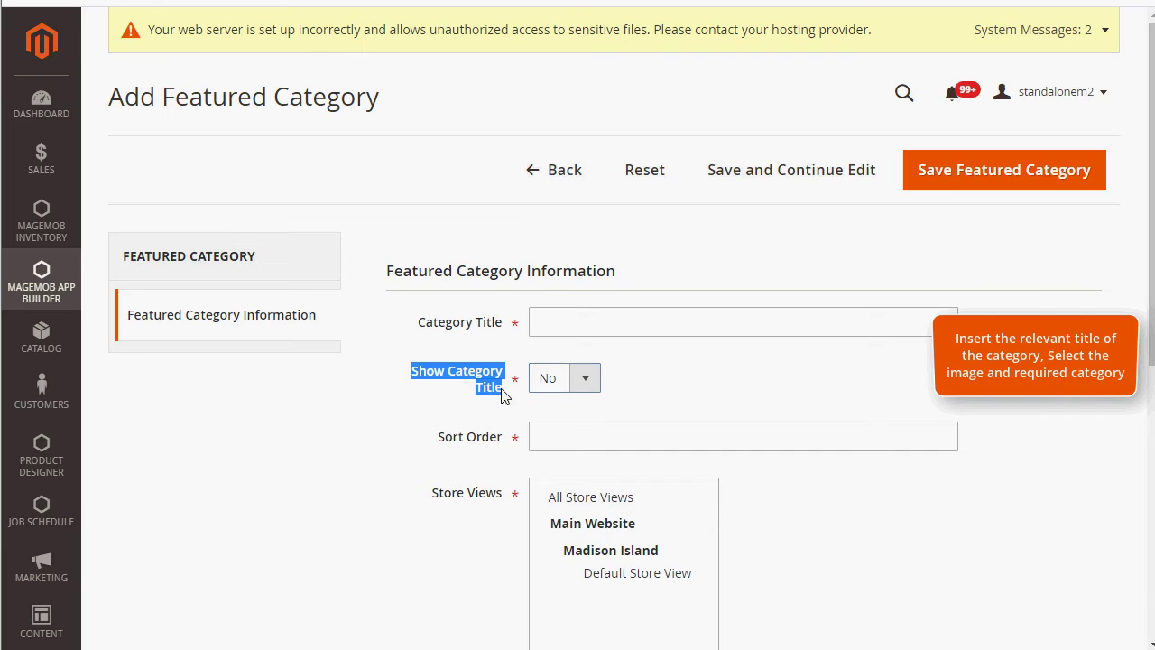
{"action": "left_click_drag", "start_coordinate": [440, 437], "coordinate": [495, 443]}
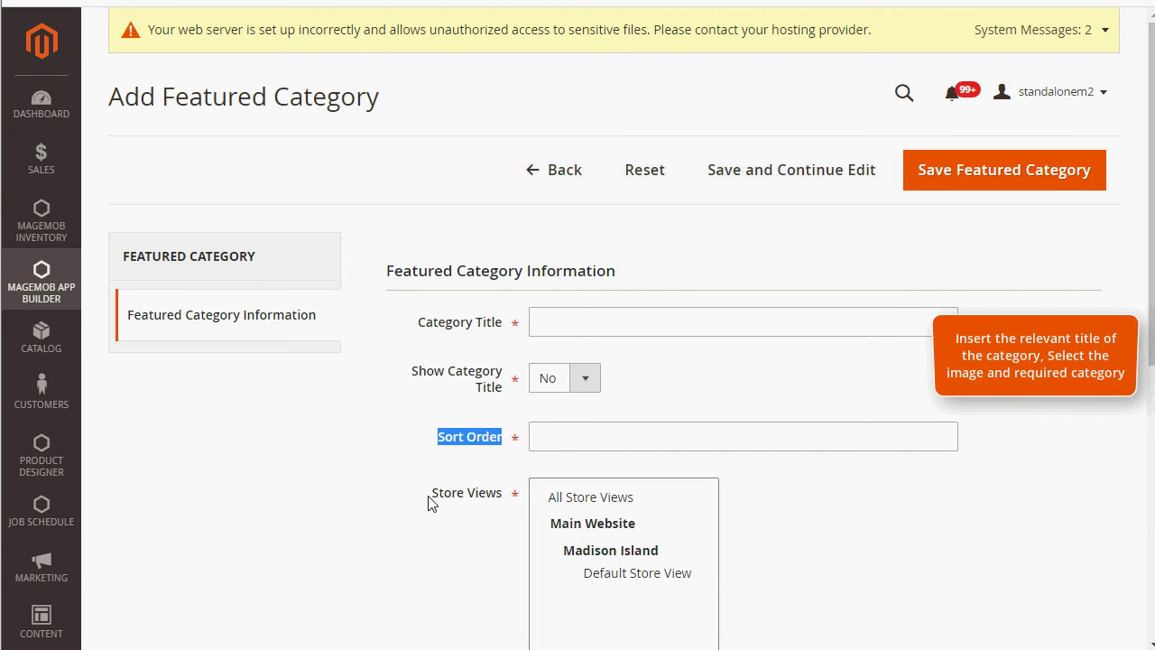
{"action": "left_click_drag", "start_coordinate": [430, 502], "coordinate": [515, 497]}
{"action": "scroll", "coordinate": [418, 456], "scroll_direction": "down", "scroll_amount": 4}
{"action": "scroll", "coordinate": [417, 456], "scroll_direction": "down", "scroll_amount": 1}
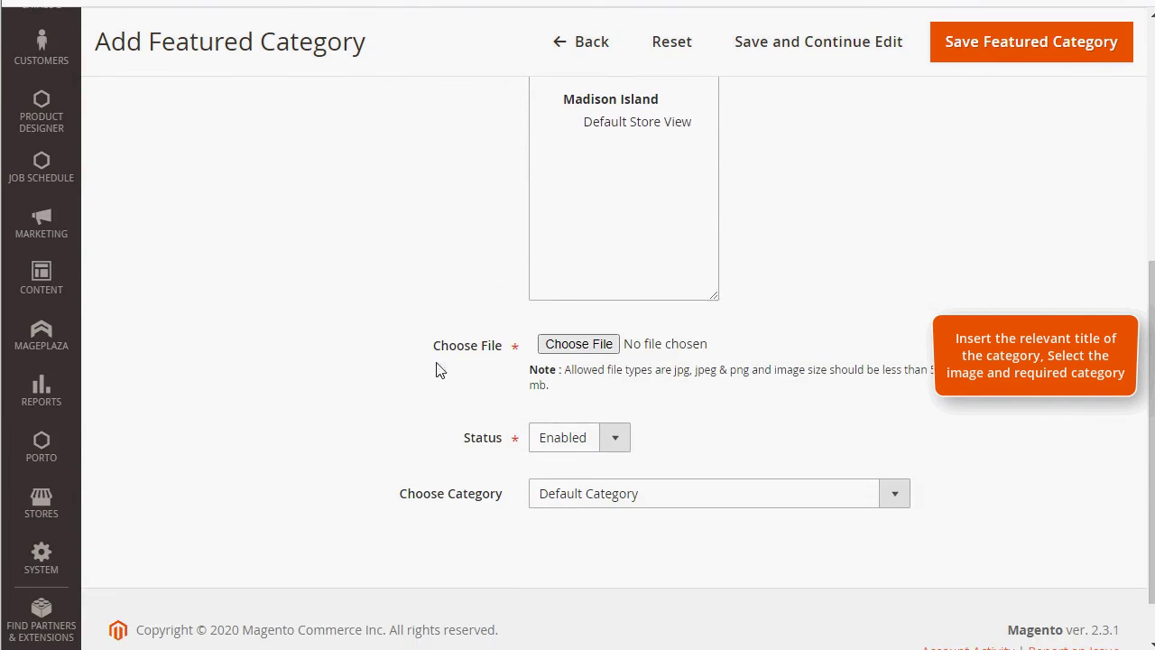
{"action": "left_click_drag", "start_coordinate": [475, 354], "coordinate": [510, 358]}
{"action": "left_click_drag", "start_coordinate": [465, 442], "coordinate": [515, 443]}
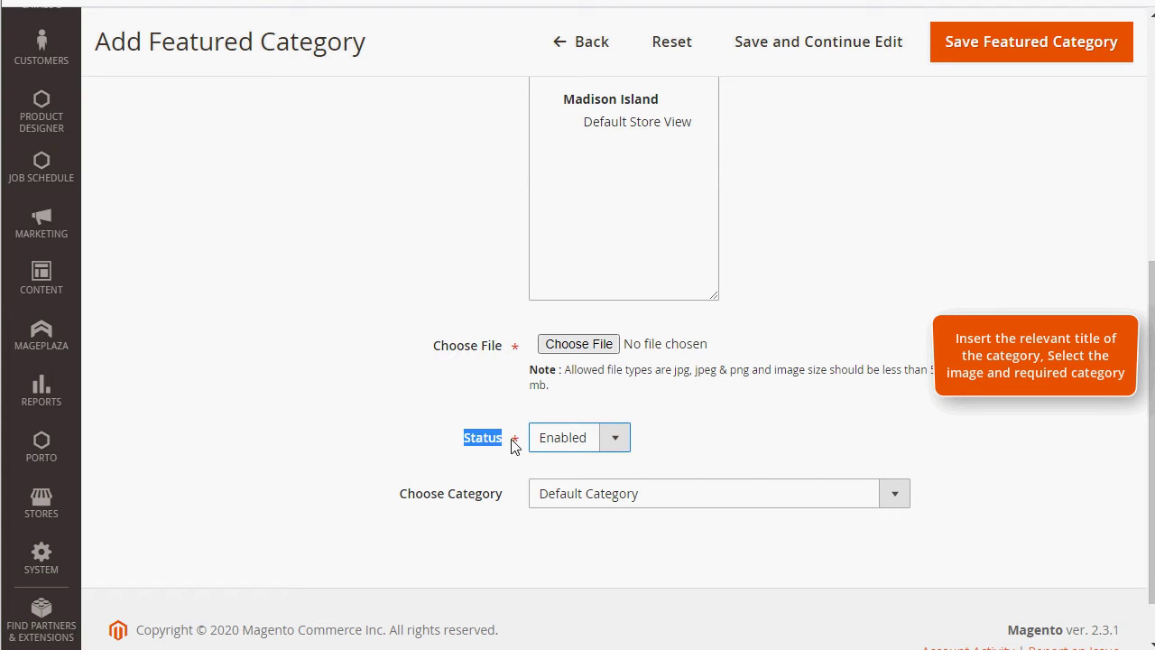
{"action": "left_click_drag", "start_coordinate": [389, 498], "coordinate": [502, 497]}
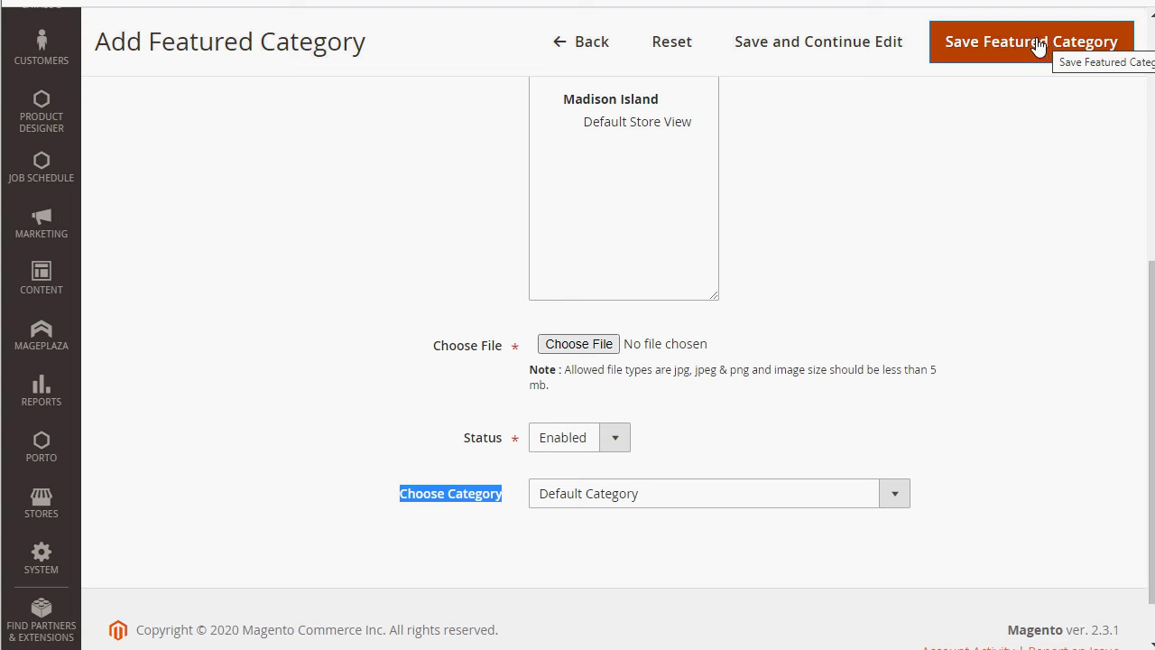
Go to Manage Offer Slider in MageMob App Builder and start creating a new offer slider.
{"action": "scroll", "coordinate": [299, 245], "scroll_direction": "up", "scroll_amount": 5}
{"action": "left_click", "coordinate": [53, 294]}
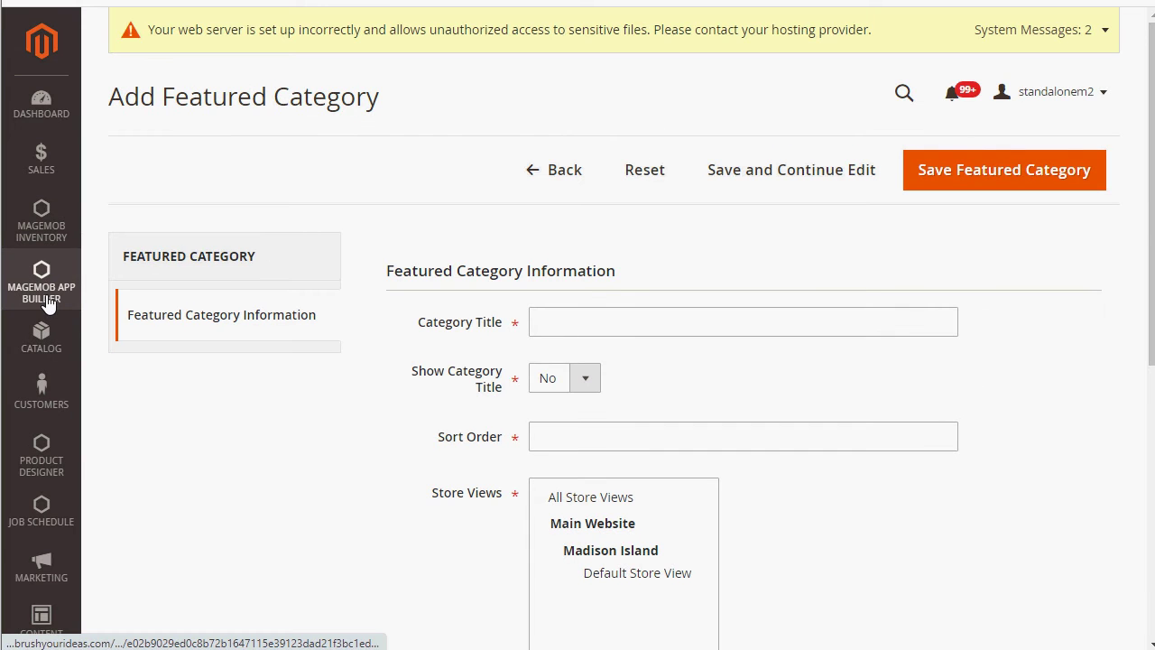
{"action": "left_click", "coordinate": [135, 236]}
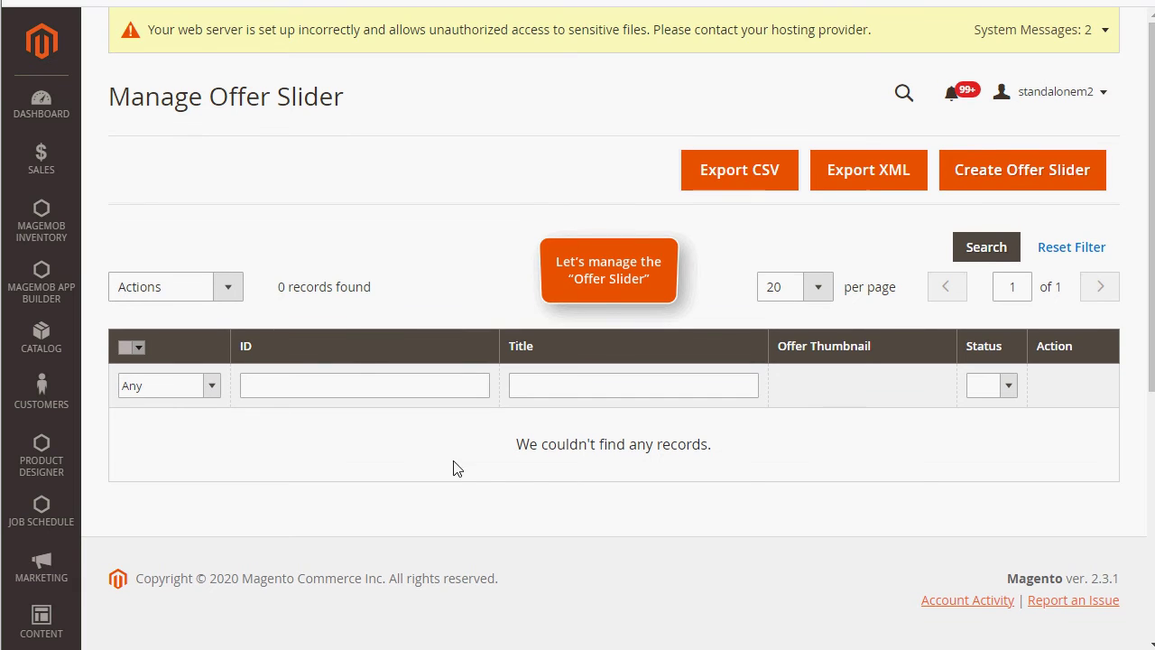
{"action": "left_click", "coordinate": [1011, 176]}
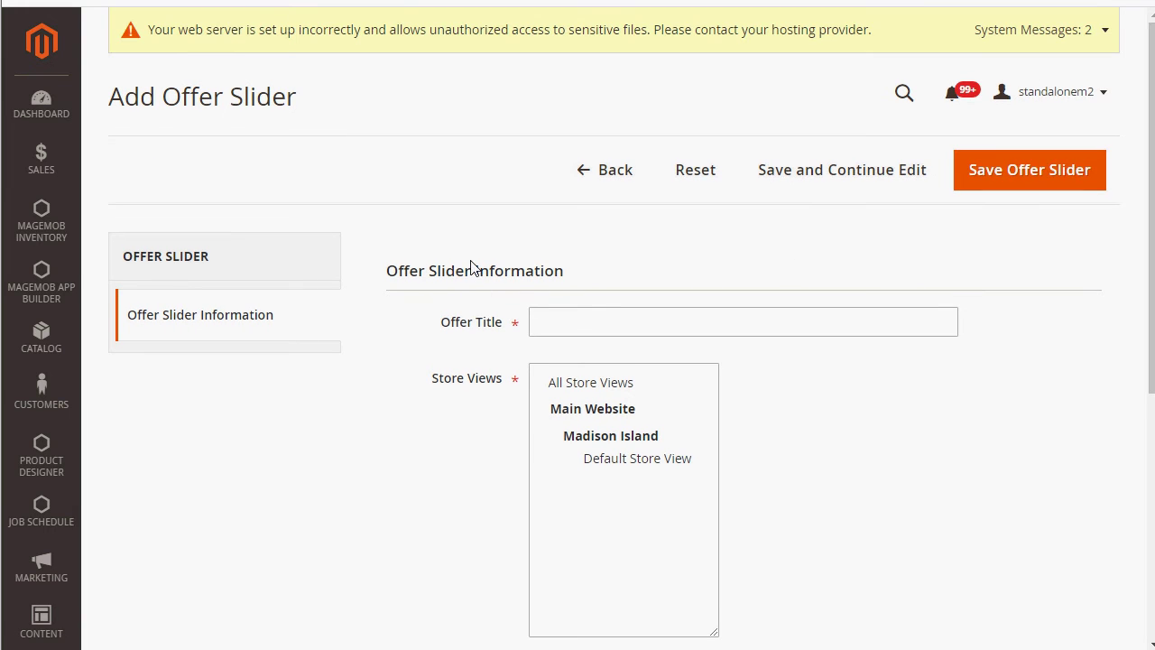
Review the Offer Title, Store Views, Choose File, Status and Type fields of the new offer slider form.
{"action": "triple_click", "coordinate": [469, 266]}
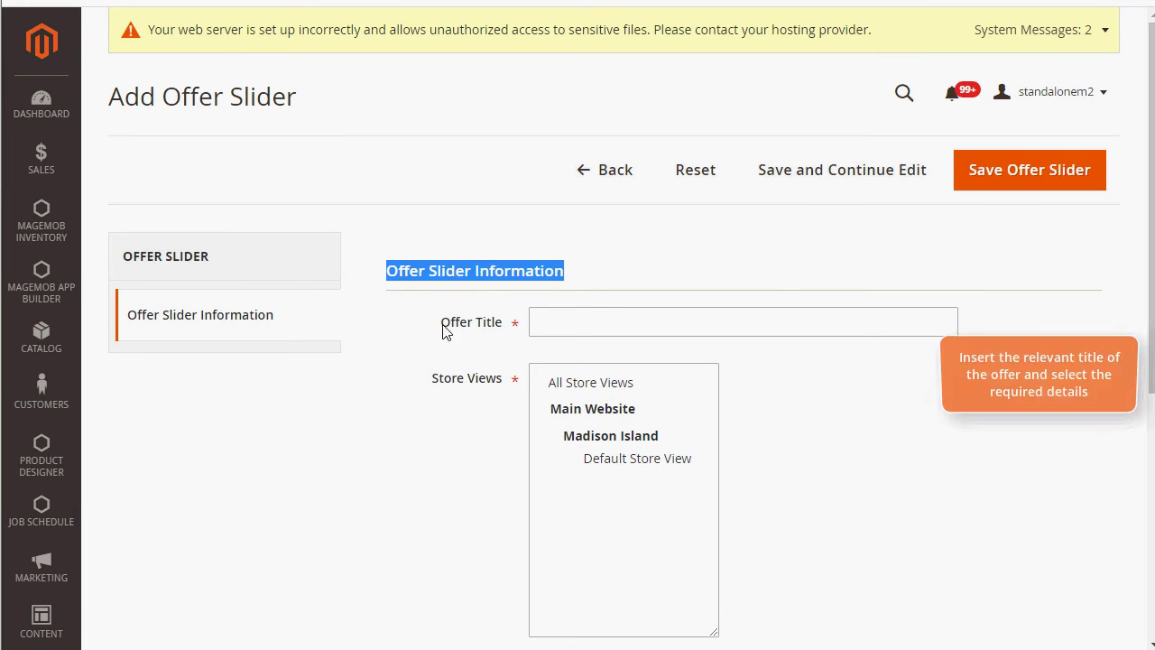
{"action": "left_click_drag", "start_coordinate": [441, 322], "coordinate": [503, 332]}
{"action": "left_click_drag", "start_coordinate": [432, 377], "coordinate": [499, 382]}
{"action": "scroll", "coordinate": [497, 382], "scroll_direction": "down", "scroll_amount": 4}
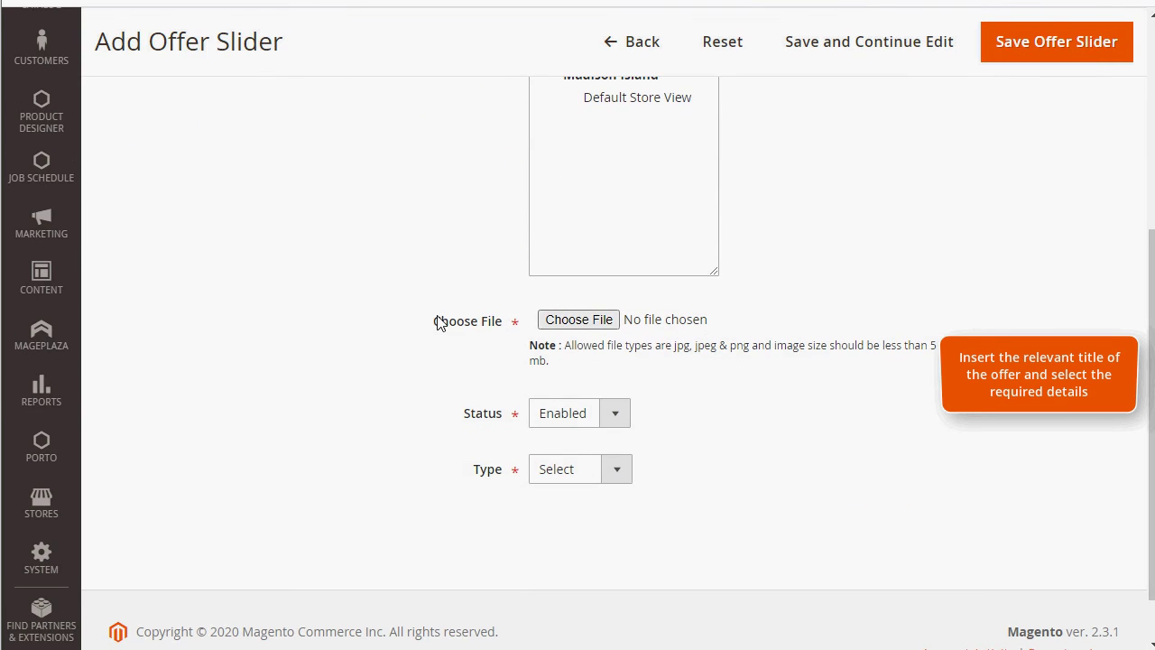
{"action": "left_click_drag", "start_coordinate": [437, 326], "coordinate": [491, 329]}
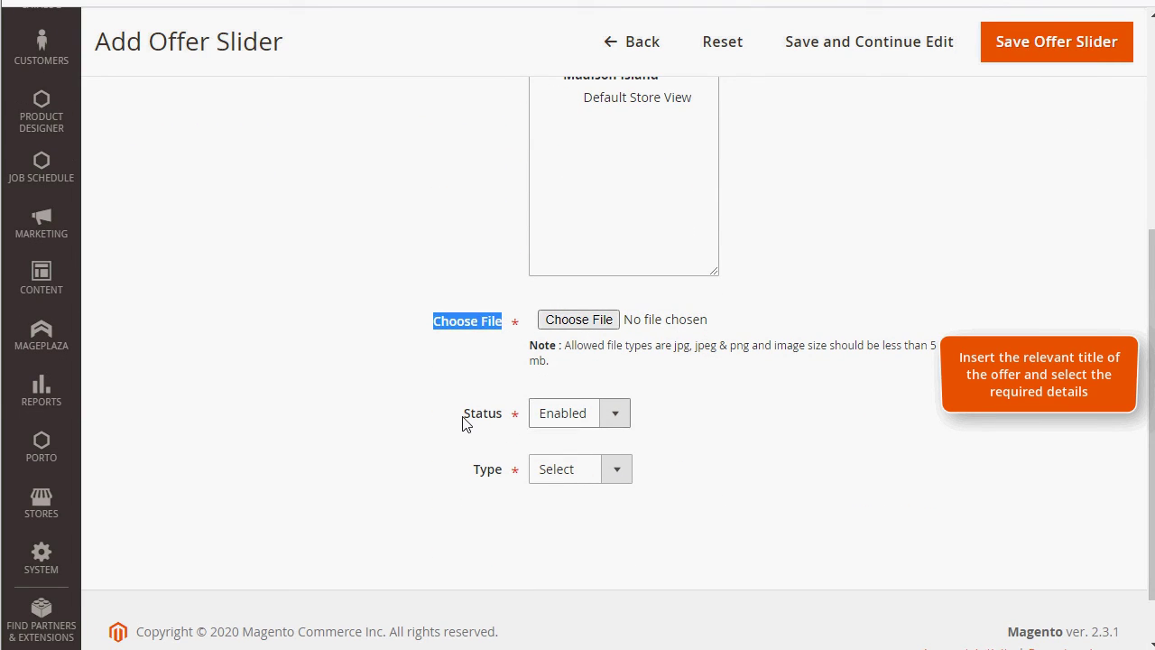
{"action": "left_click_drag", "start_coordinate": [462, 421], "coordinate": [511, 415]}
{"action": "left_click_drag", "start_coordinate": [472, 472], "coordinate": [507, 472]}
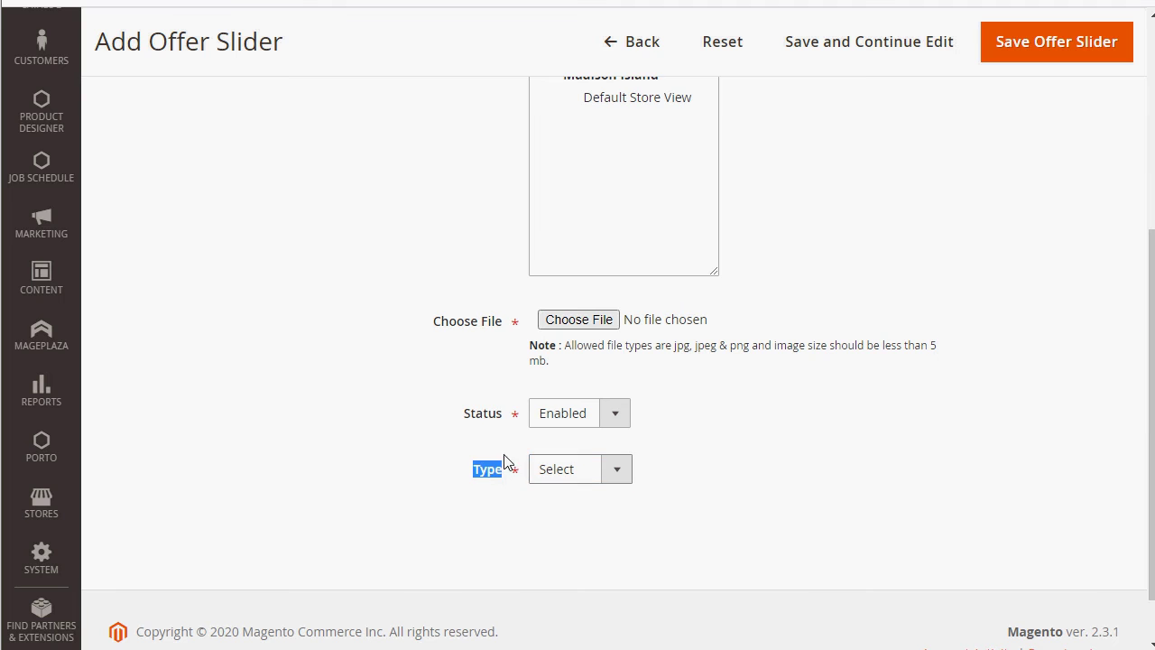
Go to Manage Notification in MageMob App Builder and start creating a new notification.
{"action": "scroll", "coordinate": [505, 460], "scroll_direction": "up", "scroll_amount": 5}
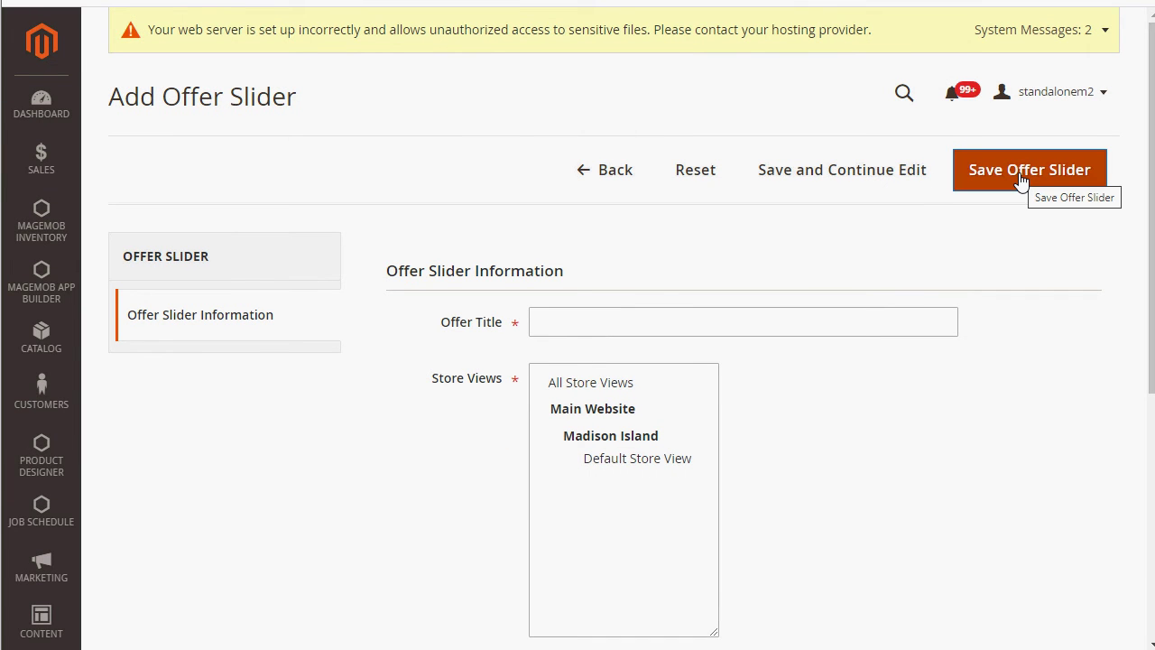
{"action": "left_click", "coordinate": [51, 308]}
{"action": "left_click", "coordinate": [170, 285]}
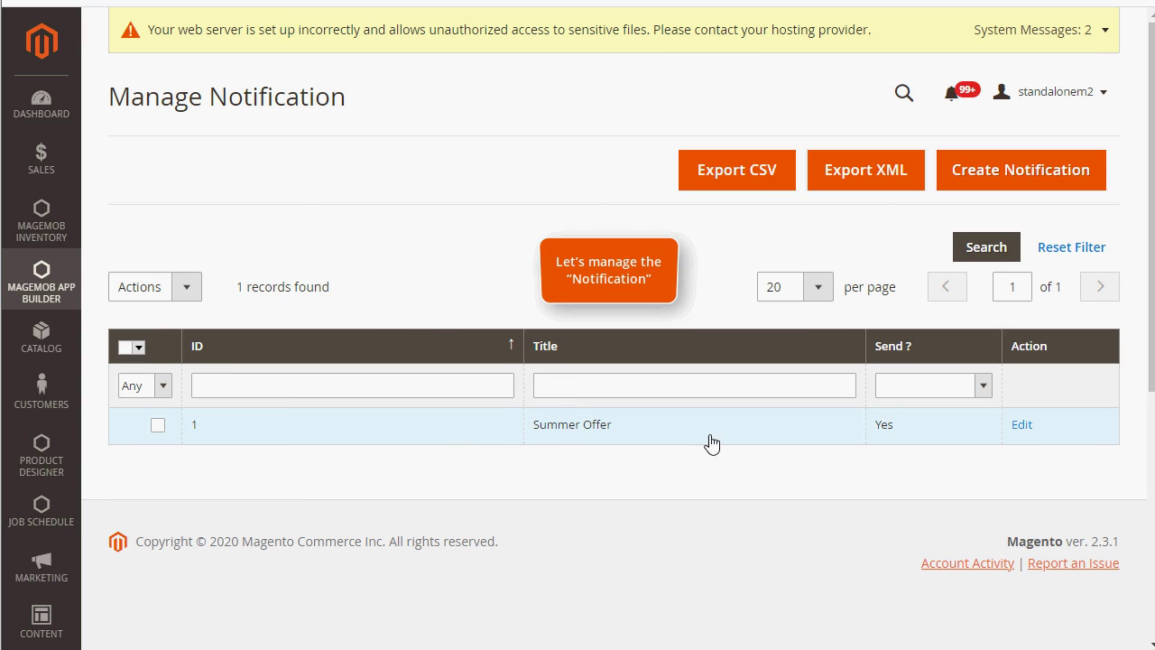
{"action": "left_click", "coordinate": [996, 177]}
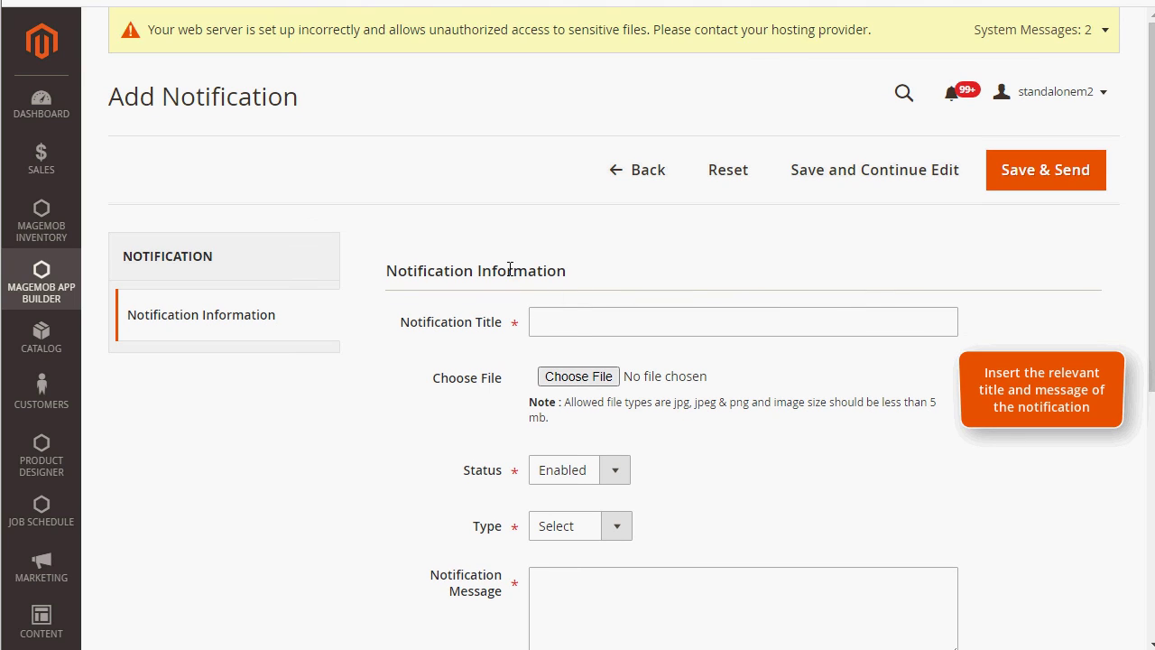
Review the Notification Title, Choose File, Status, Type and Notification Message fields of the new notification form.
{"action": "triple_click", "coordinate": [509, 269]}
{"action": "left_click_drag", "start_coordinate": [402, 322], "coordinate": [497, 327]}
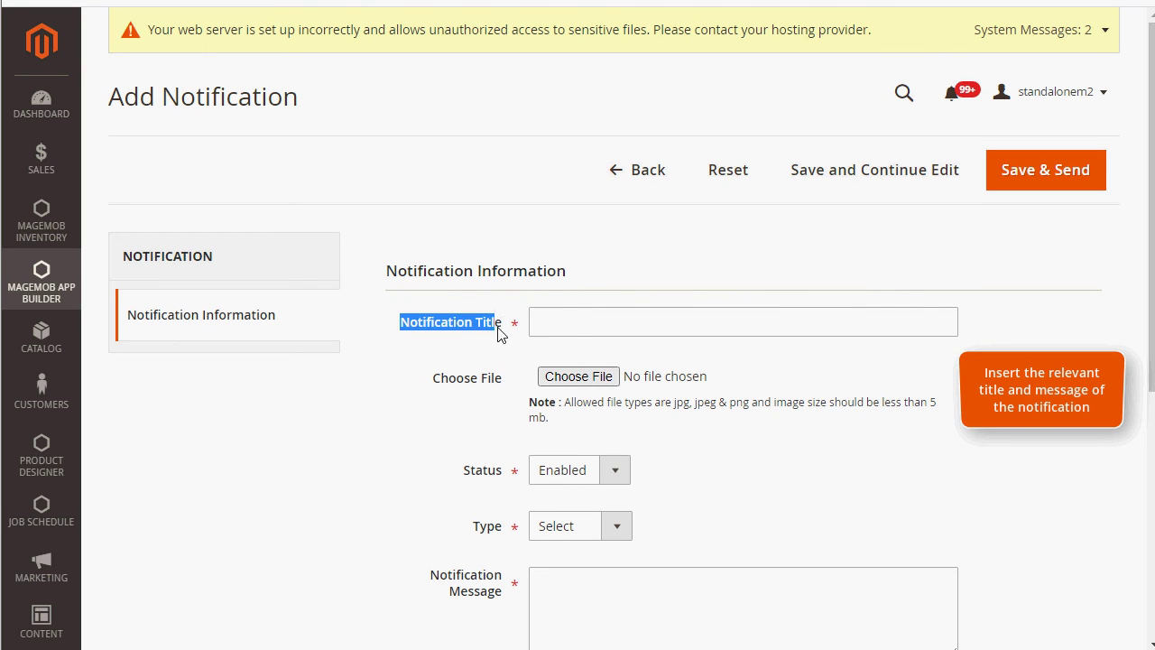
{"action": "left_click_drag", "start_coordinate": [428, 388], "coordinate": [506, 388]}
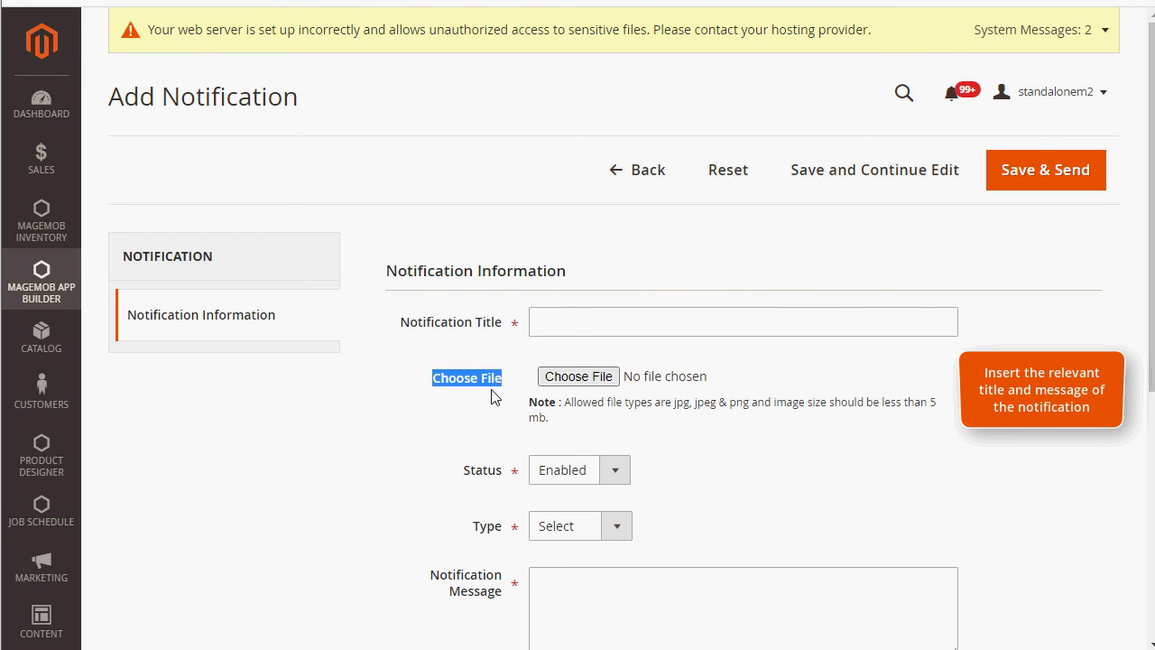
{"action": "left_click_drag", "start_coordinate": [458, 476], "coordinate": [505, 478]}
{"action": "left_click", "coordinate": [479, 534]}
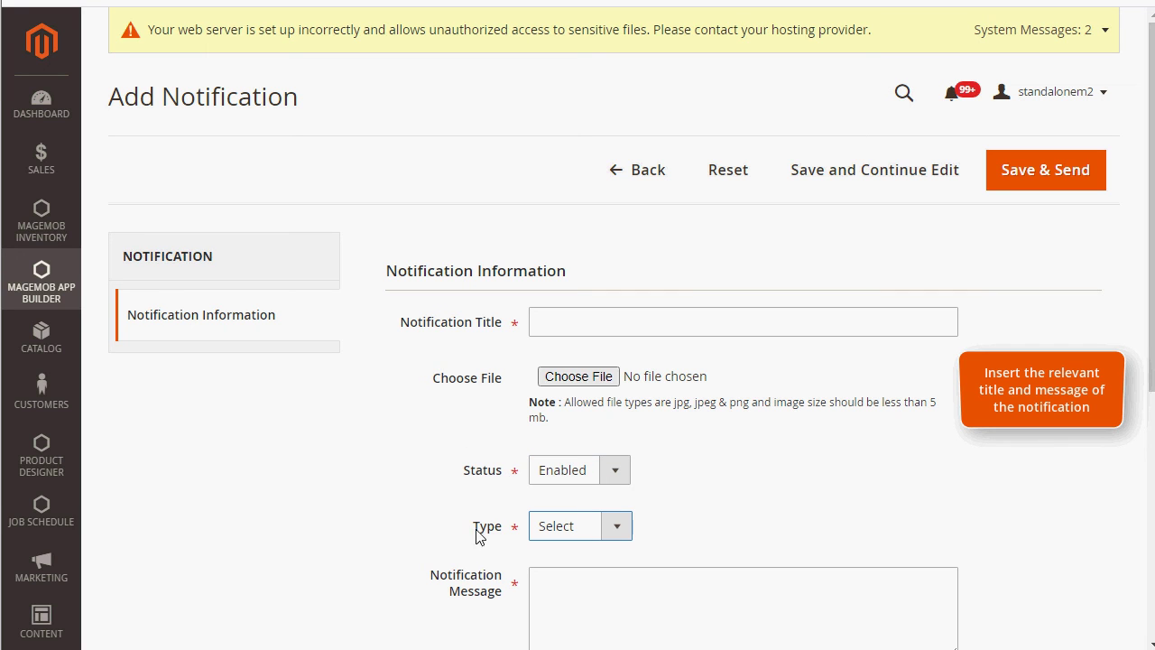
{"action": "left_click_drag", "start_coordinate": [430, 578], "coordinate": [508, 598]}
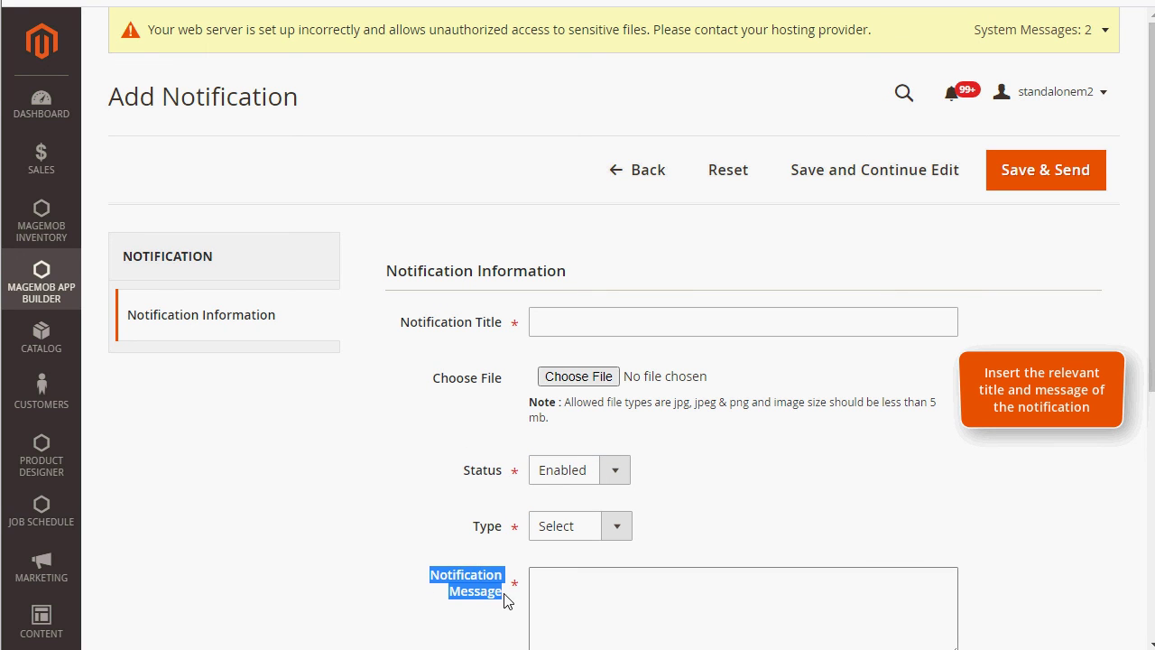
Check the Choose Os field of the new notification, and save and send the notification.
{"action": "scroll", "coordinate": [439, 524], "scroll_direction": "down", "scroll_amount": 5}
{"action": "left_click_drag", "start_coordinate": [438, 347], "coordinate": [458, 350]}
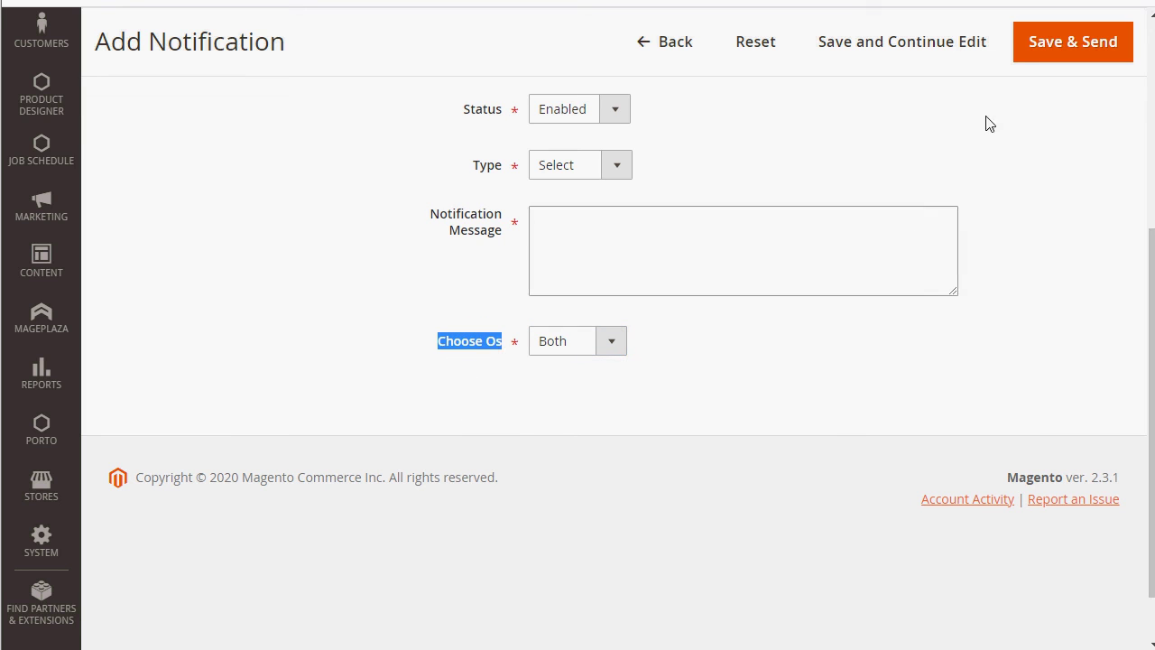
{"action": "left_click", "coordinate": [1064, 37]}
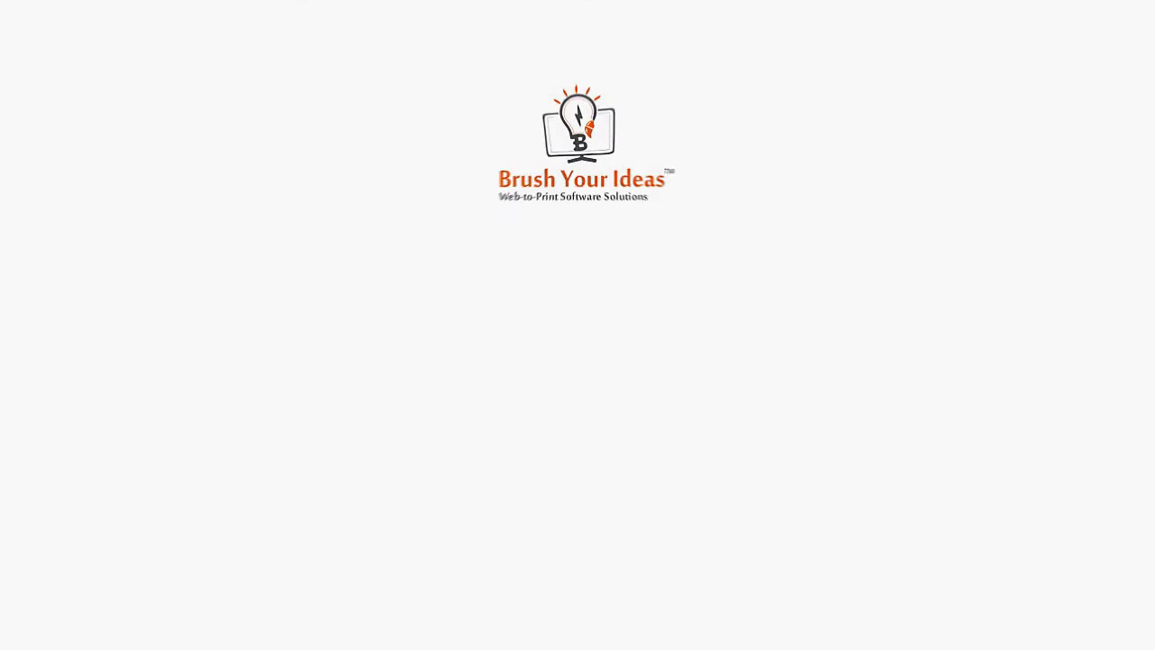